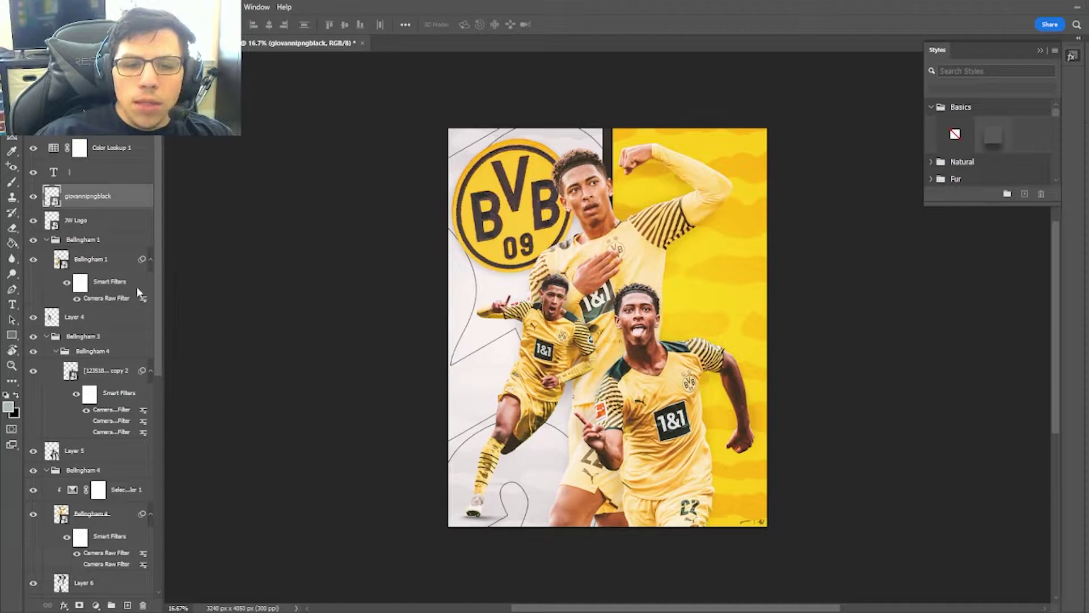
Step: Hide the Camera Raw filters on the three Bellingham player layers and select the Bellingham 1 layer
left_click(77, 299)
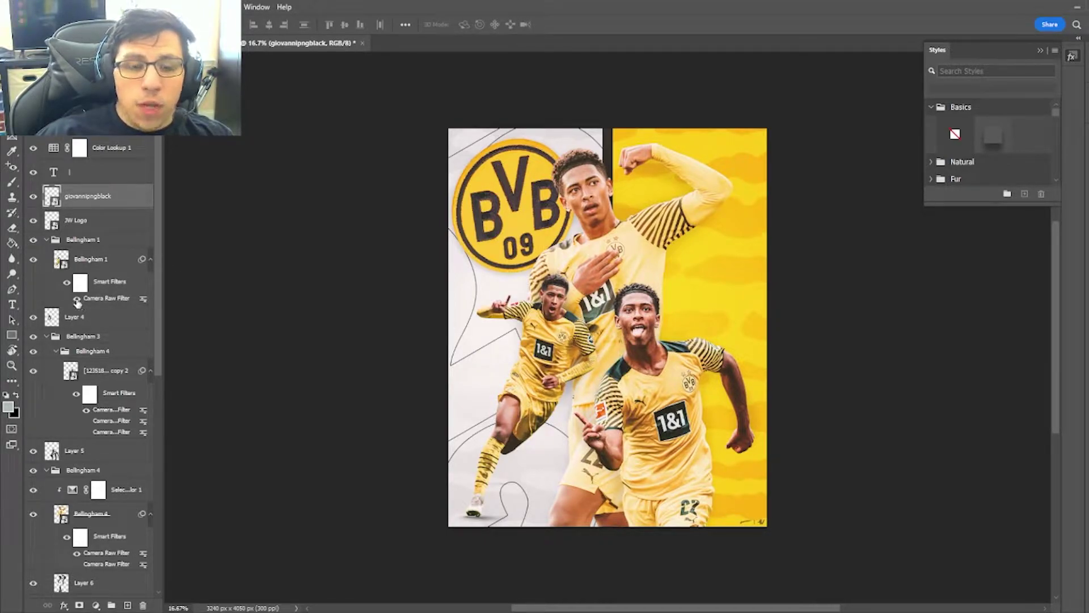
left_click(86, 410)
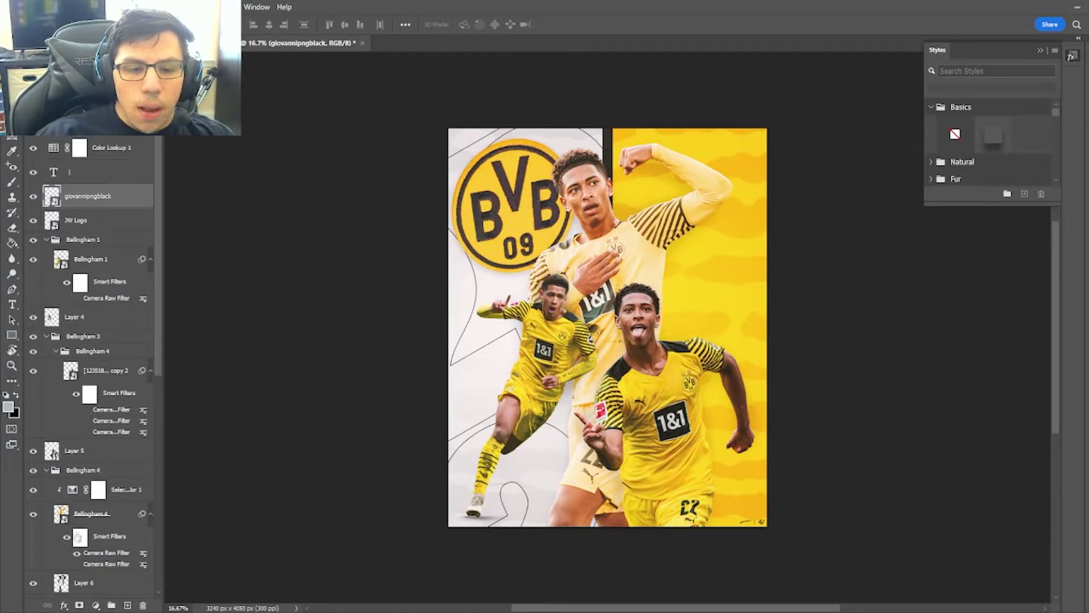
left_click(77, 554)
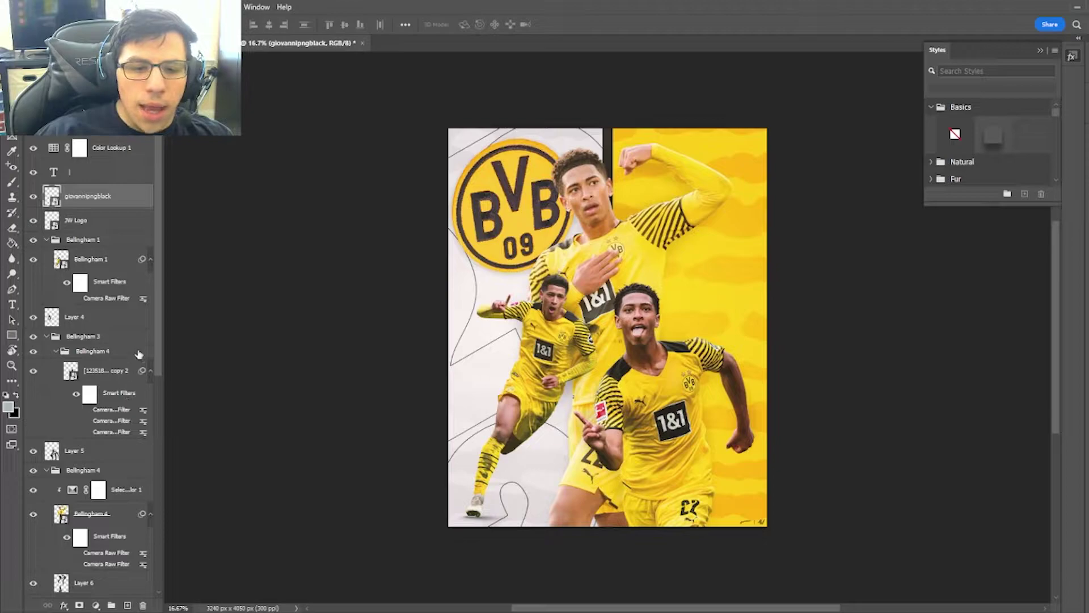
left_click(103, 261)
left_click(162, 7)
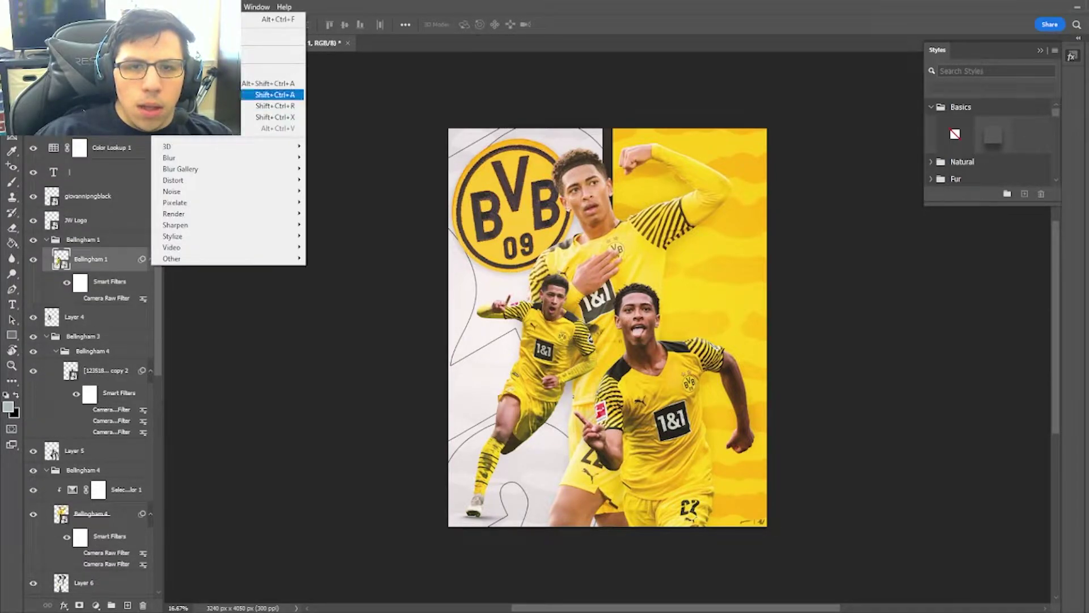
left_click(272, 94)
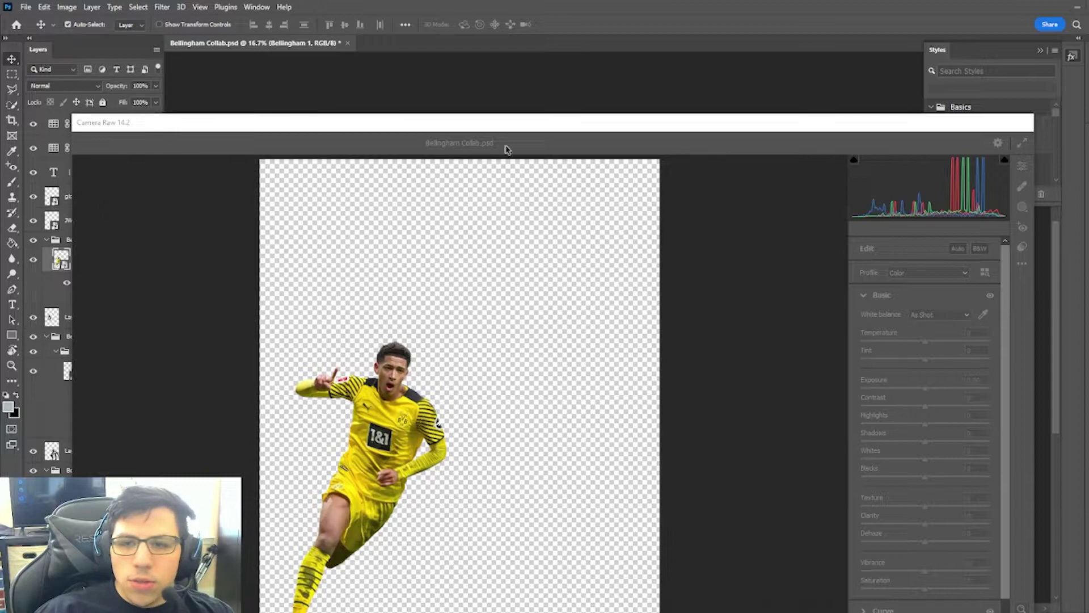
left_click_drag(536, 126, 514, 31)
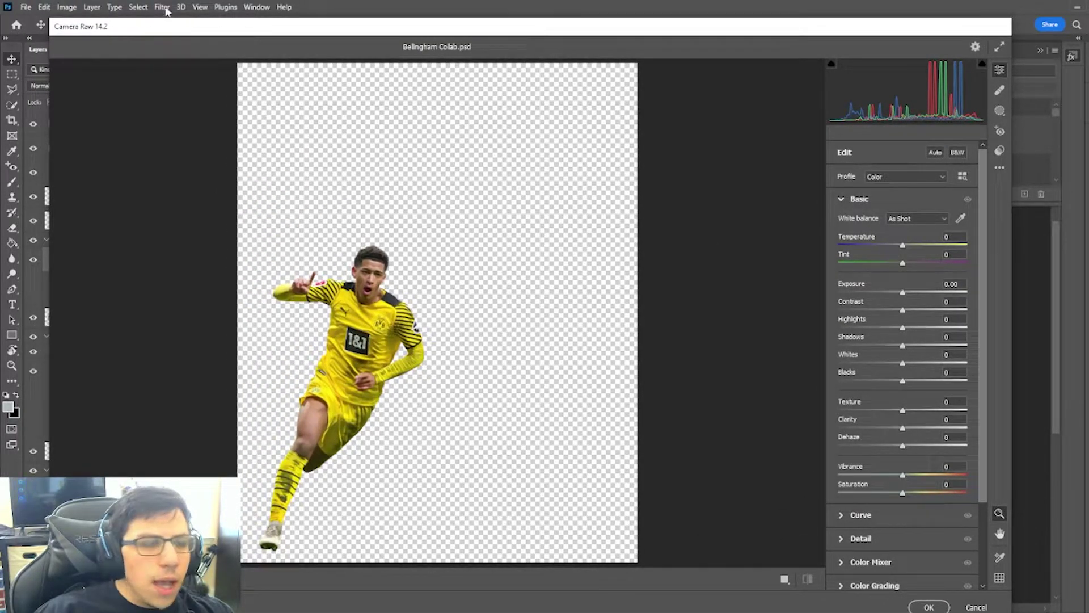
left_click(973, 604)
Step: Start a Camera Raw Filter on the Bellingham 1 layer and set Texture to +27 and Clarity to +25
left_click(162, 7)
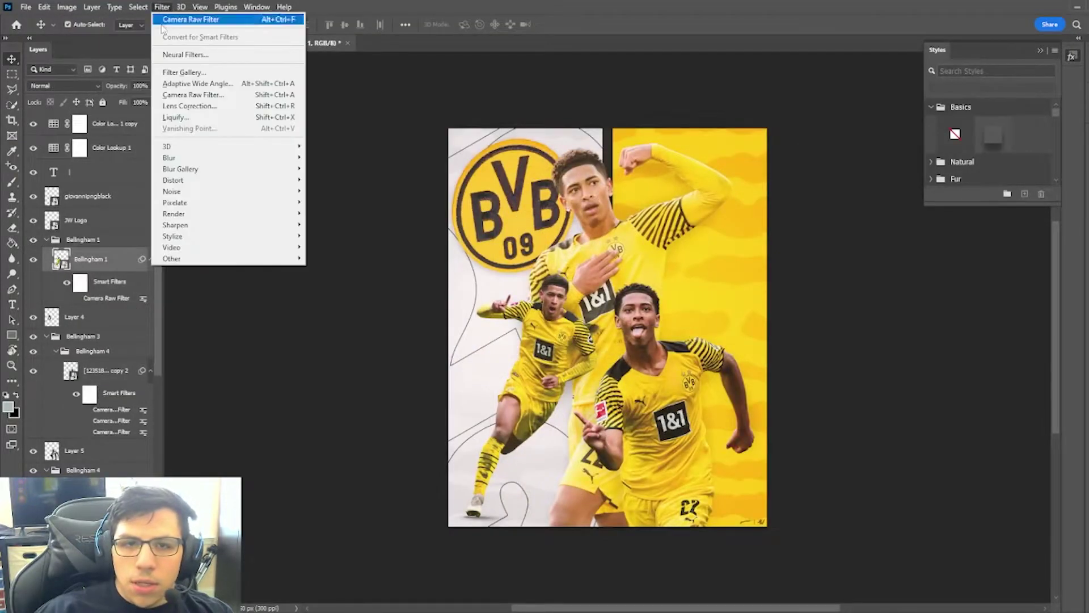
left_click(197, 97)
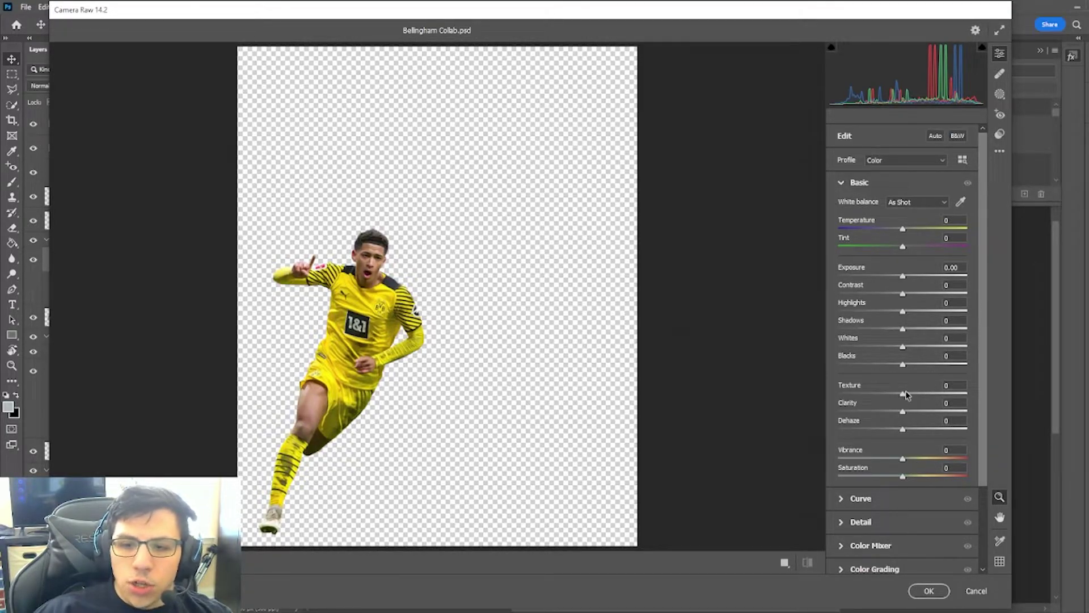
left_click_drag(906, 394, 971, 412)
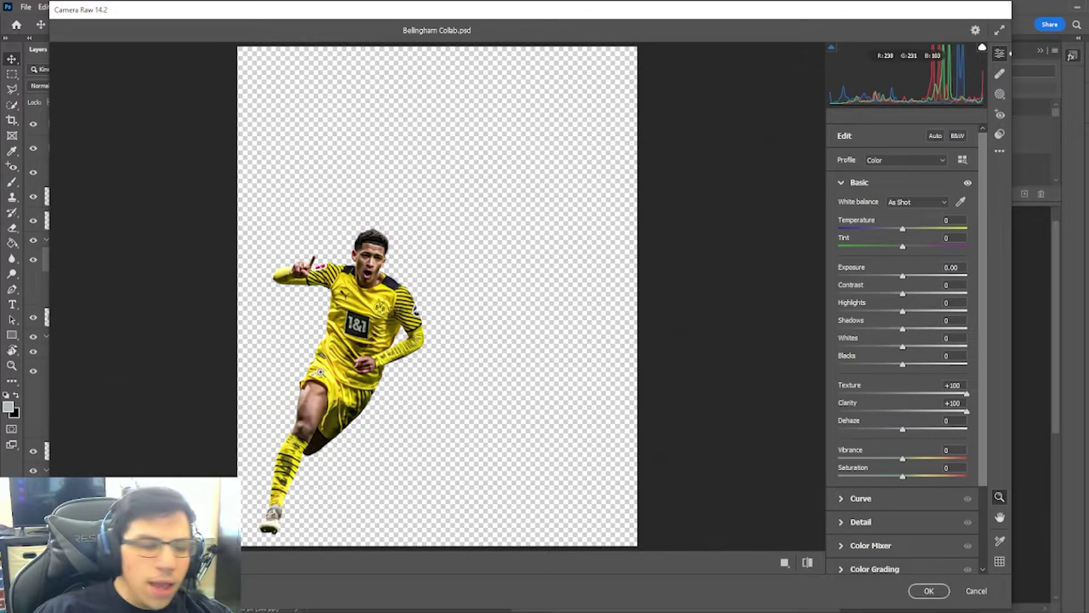
left_click_drag(928, 414, 906, 414)
left_click_drag(970, 398, 922, 414)
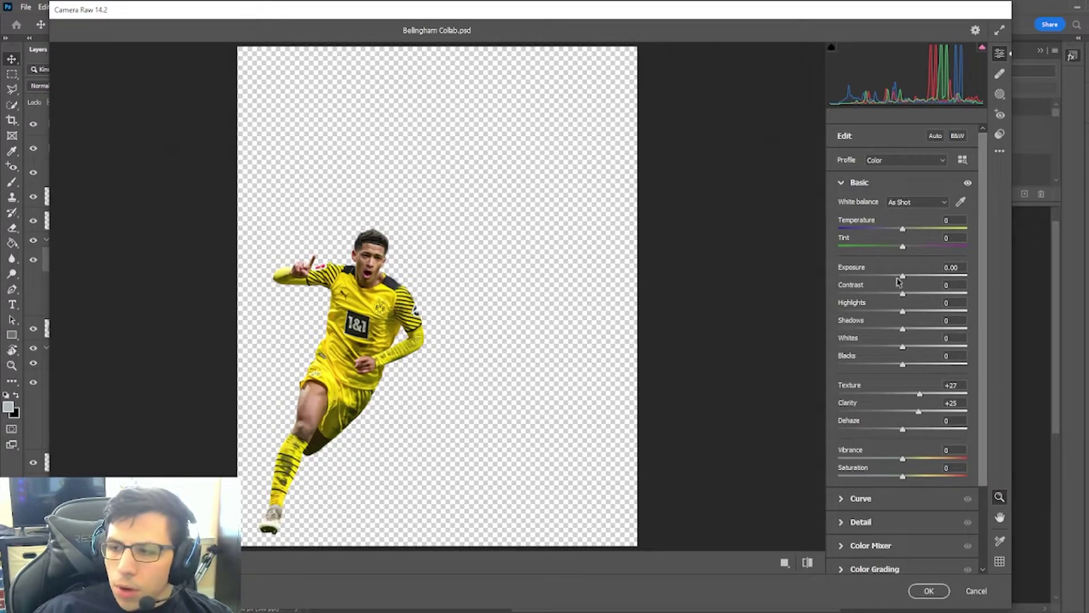
Step: Set Exposure to +0.20, Vibrance and Saturation to +9 each, and Temperature to -6
left_click_drag(903, 278, 906, 278)
left_click_drag(903, 459, 912, 476)
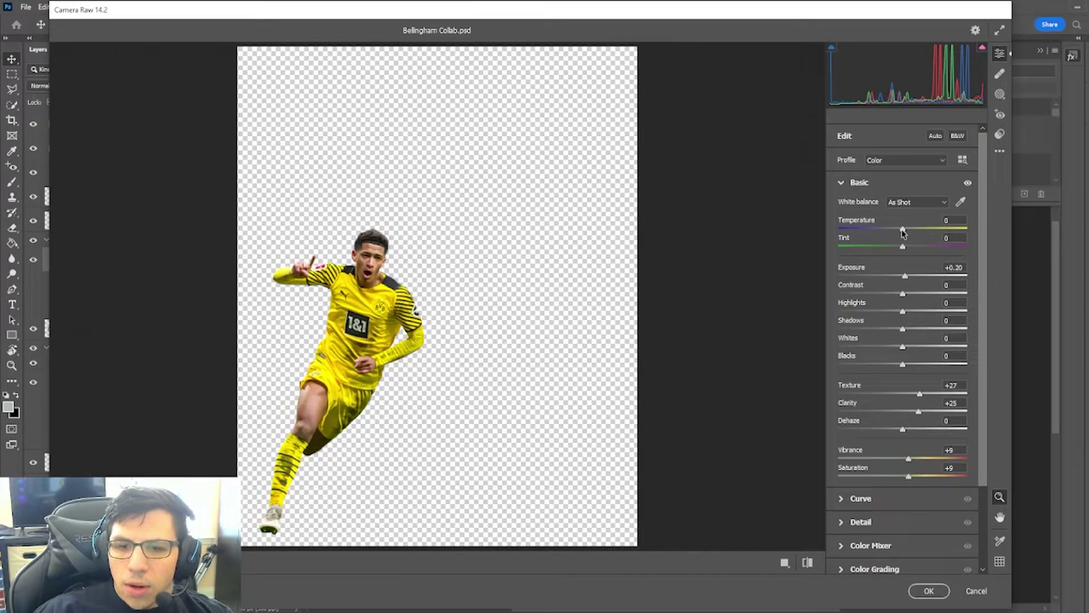
left_click_drag(902, 233, 898, 233)
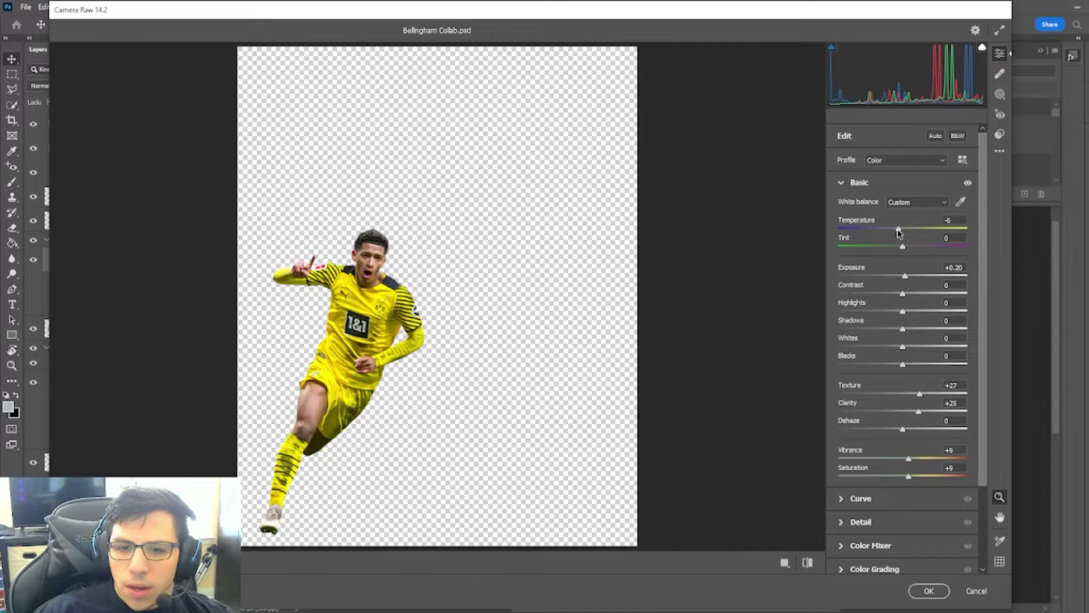
left_click(841, 569)
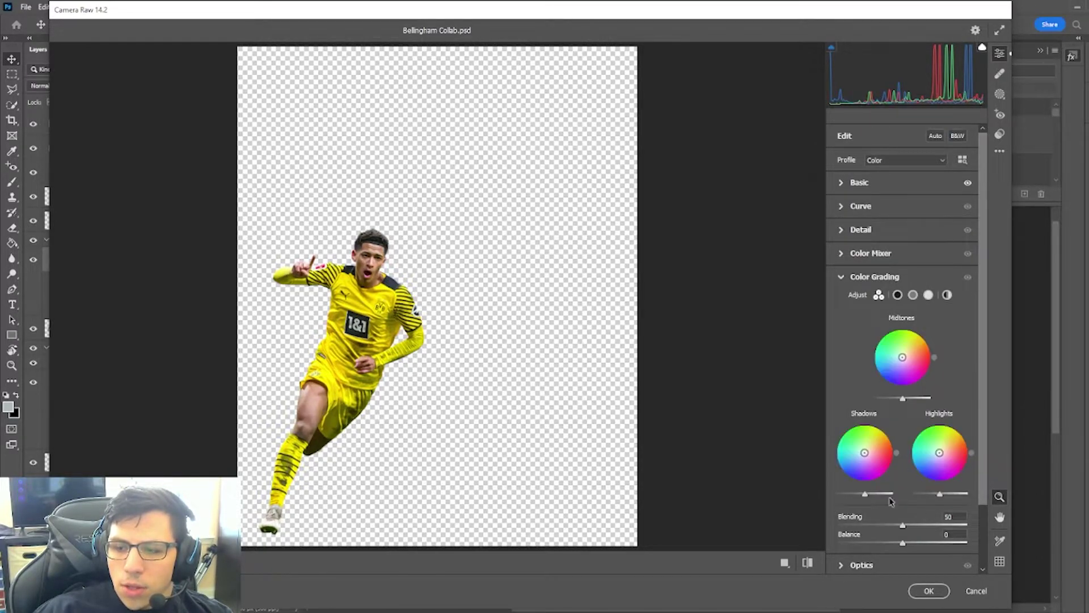
mouse_move(844, 279)
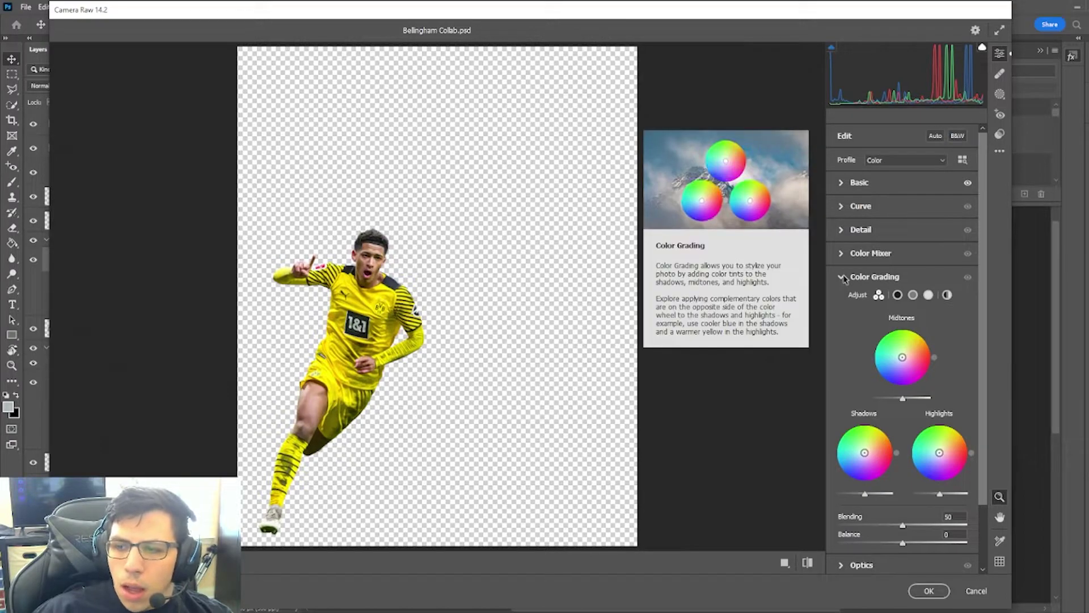
left_click(844, 278)
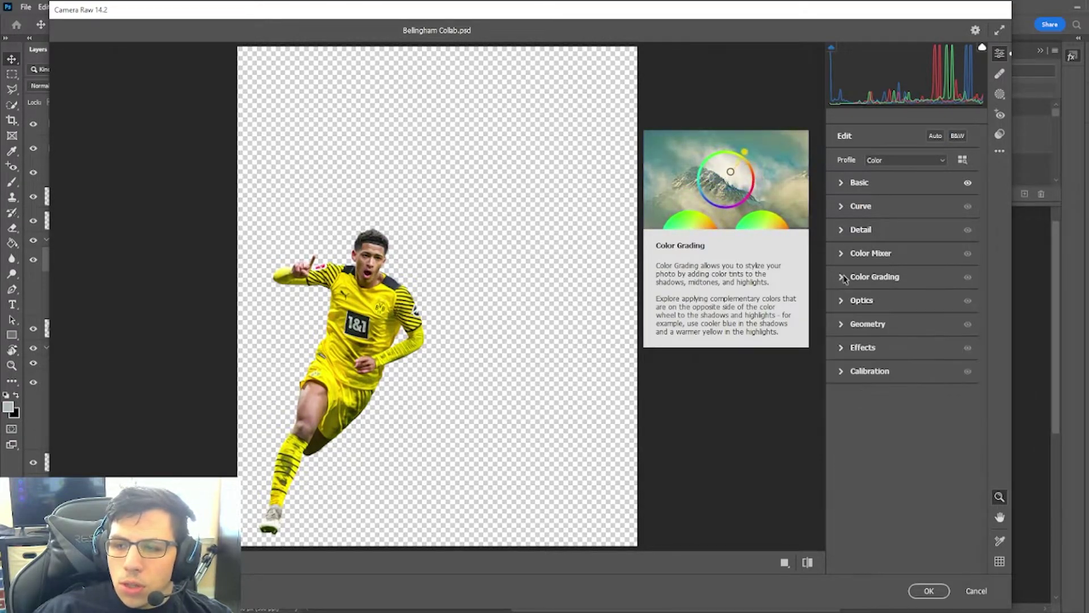
left_click(842, 278)
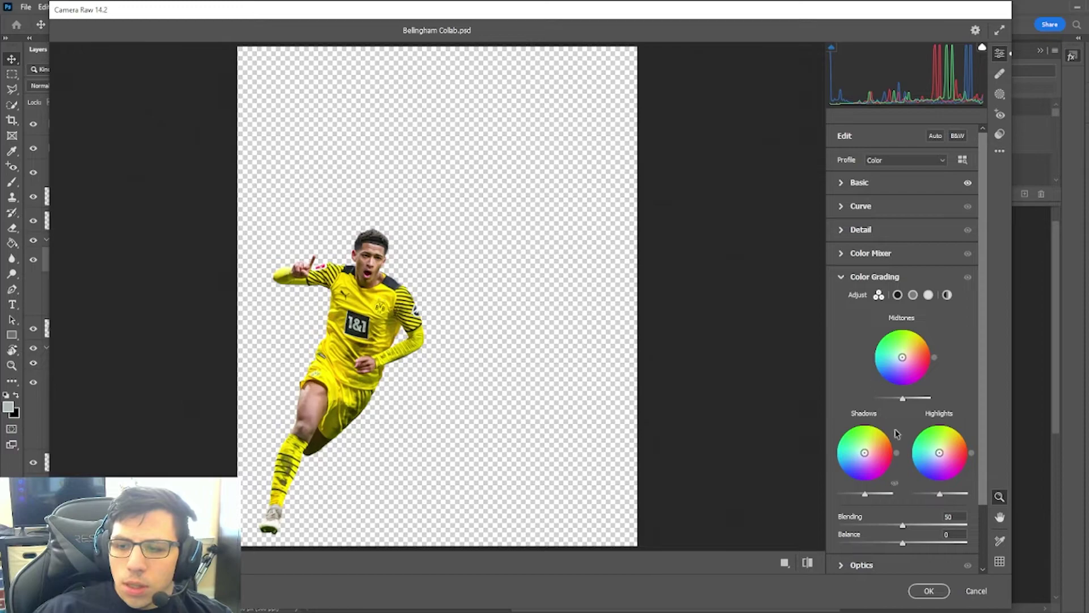
left_click(843, 278)
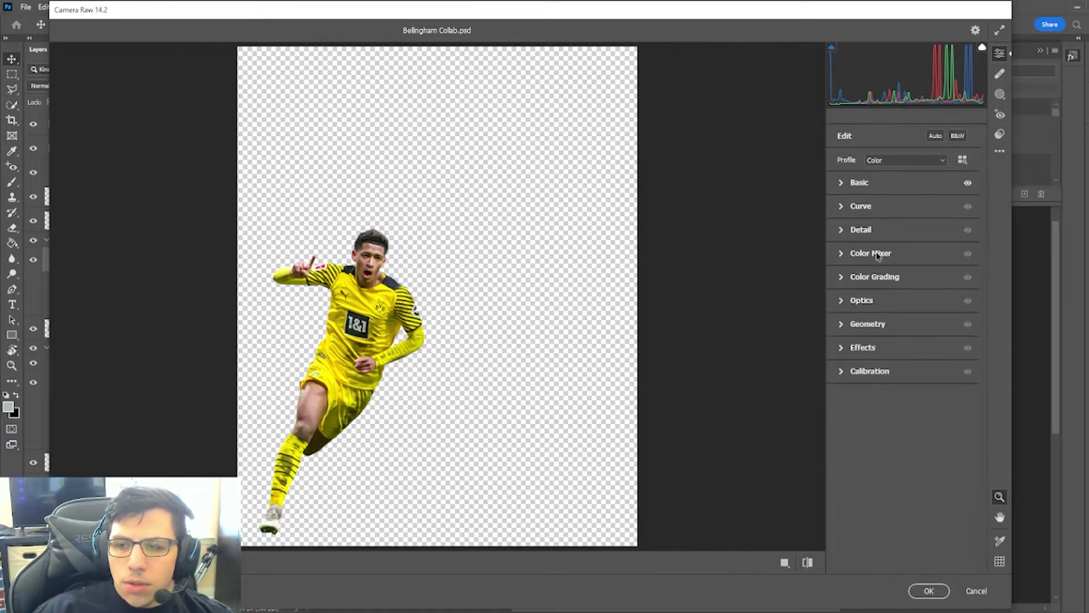
left_click(845, 255)
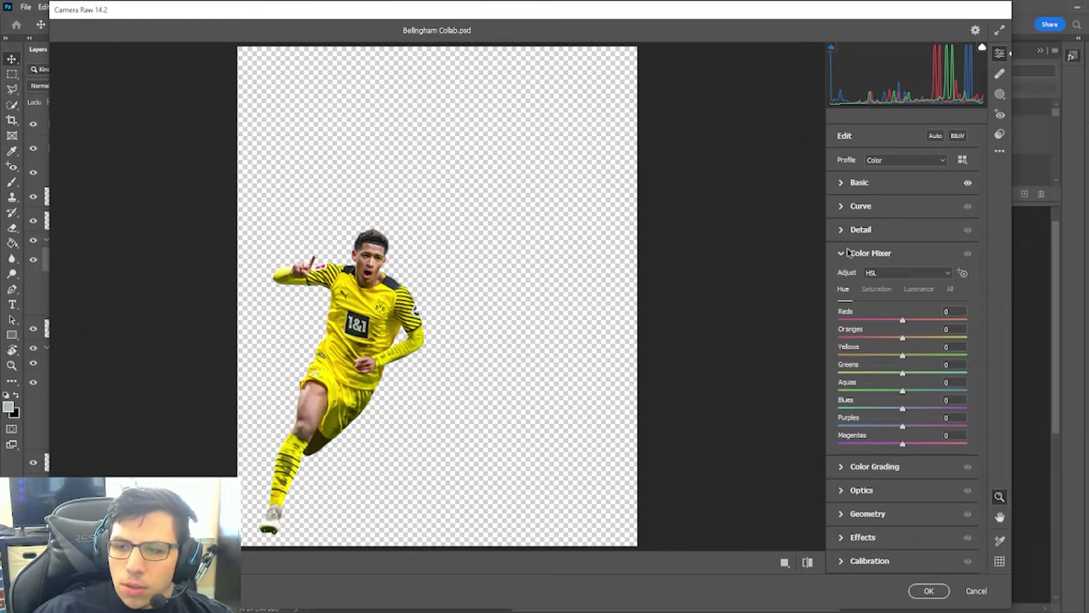
left_click(849, 251)
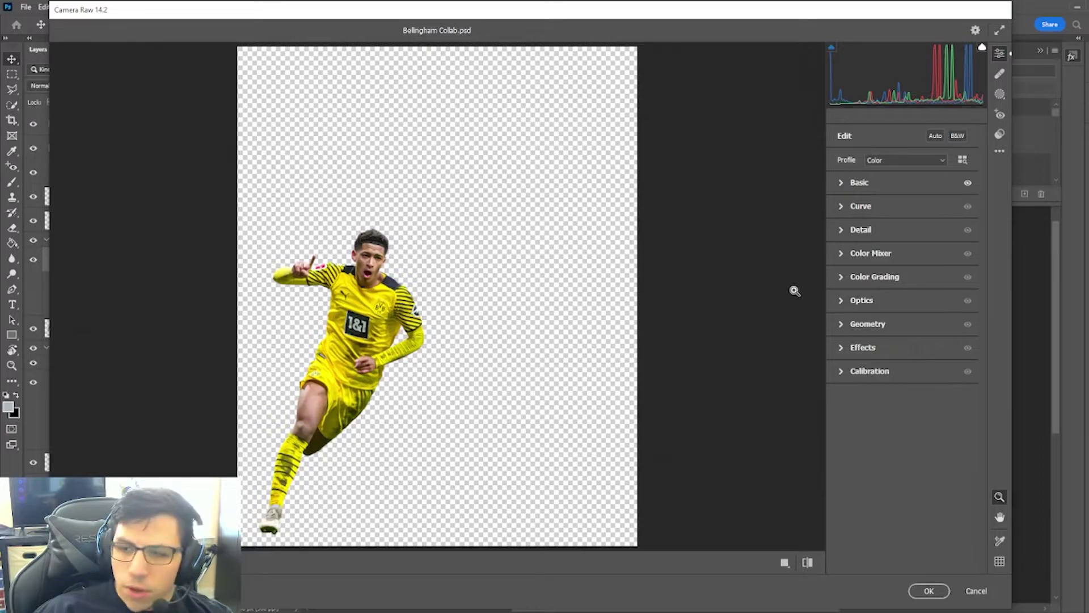
Step: Adjust the parametric curve with Highlights at +6 and Darks at -20
left_click(849, 206)
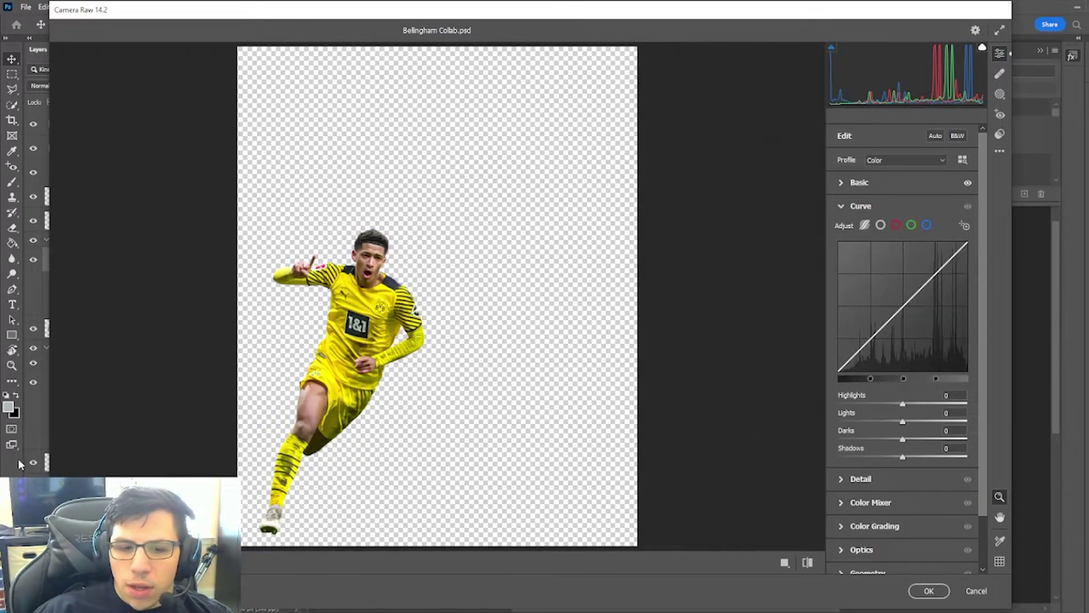
left_click_drag(321, 12, 484, 16)
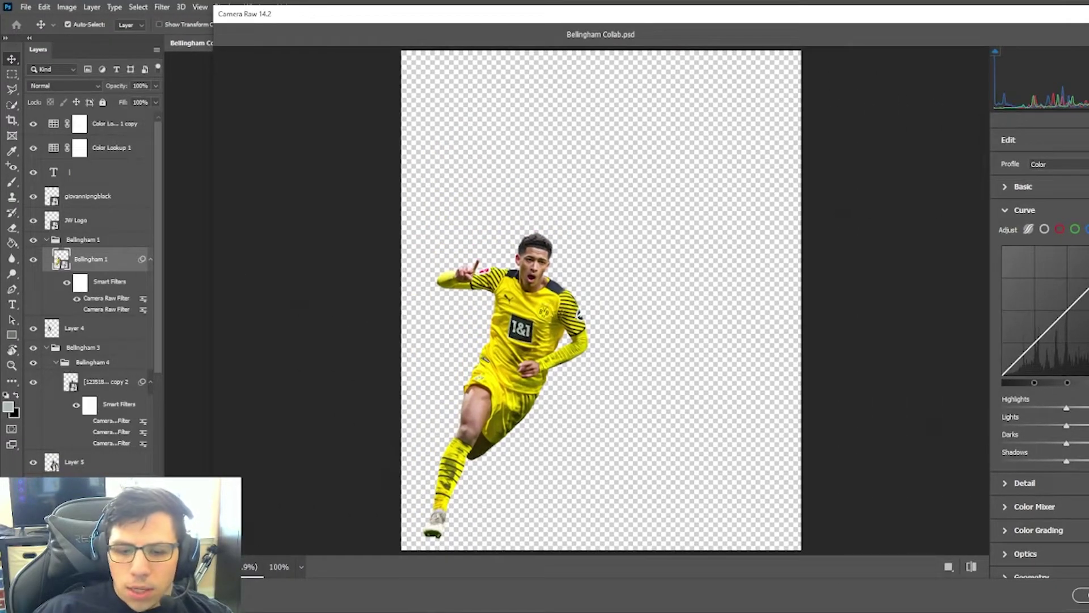
left_click_drag(551, 21, 391, 17)
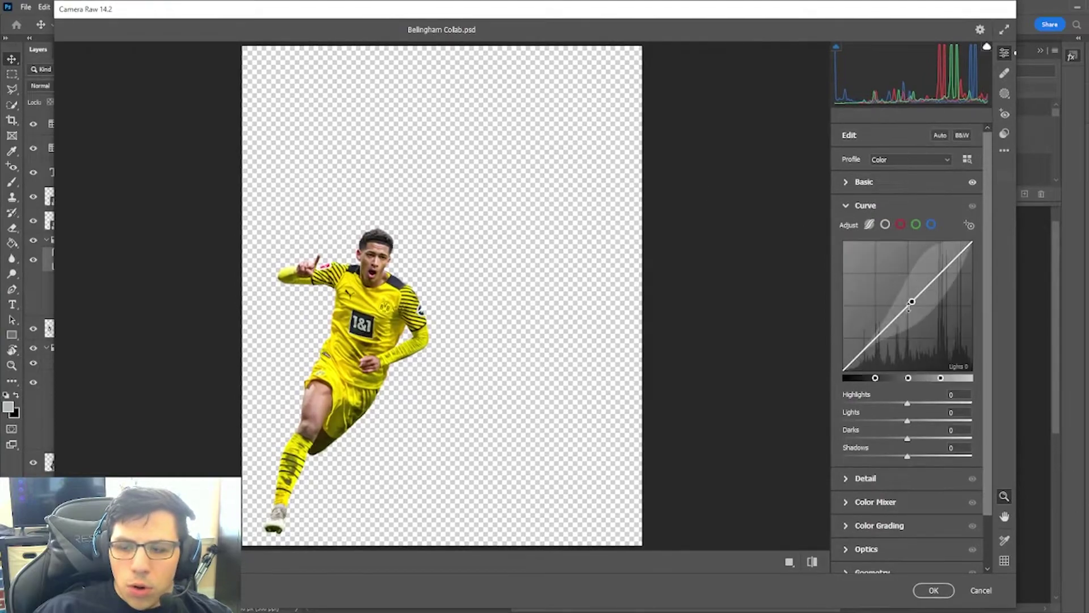
left_click_drag(909, 405, 911, 404)
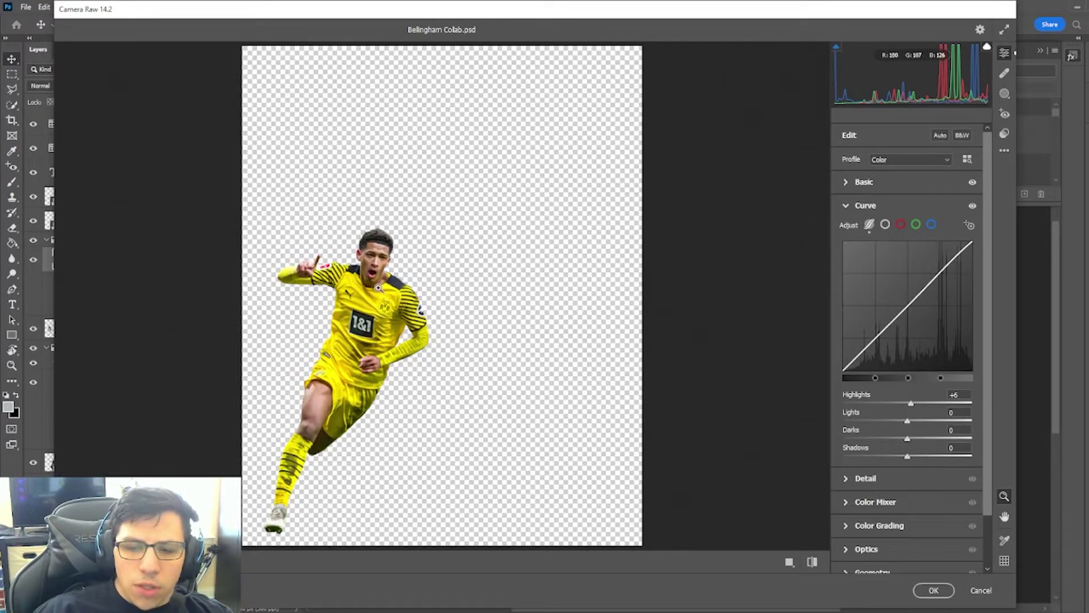
left_click_drag(907, 438, 895, 440)
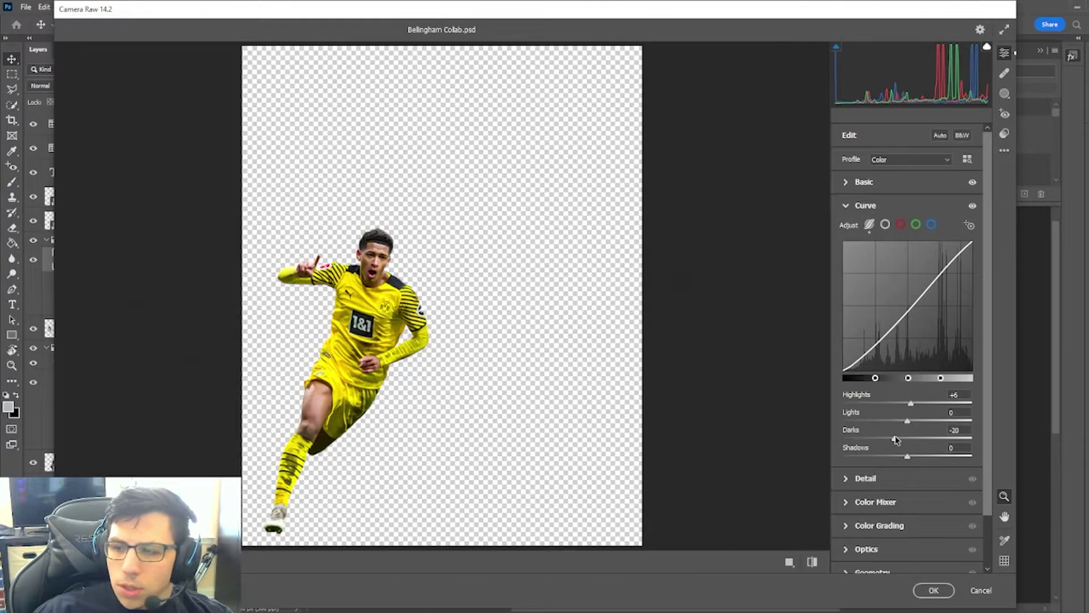
Step: In the Basic adjustments, set Highlights to +10, Shadows to +6, Whites to +7, Blacks to -7 and Tint to -7
left_click(853, 182)
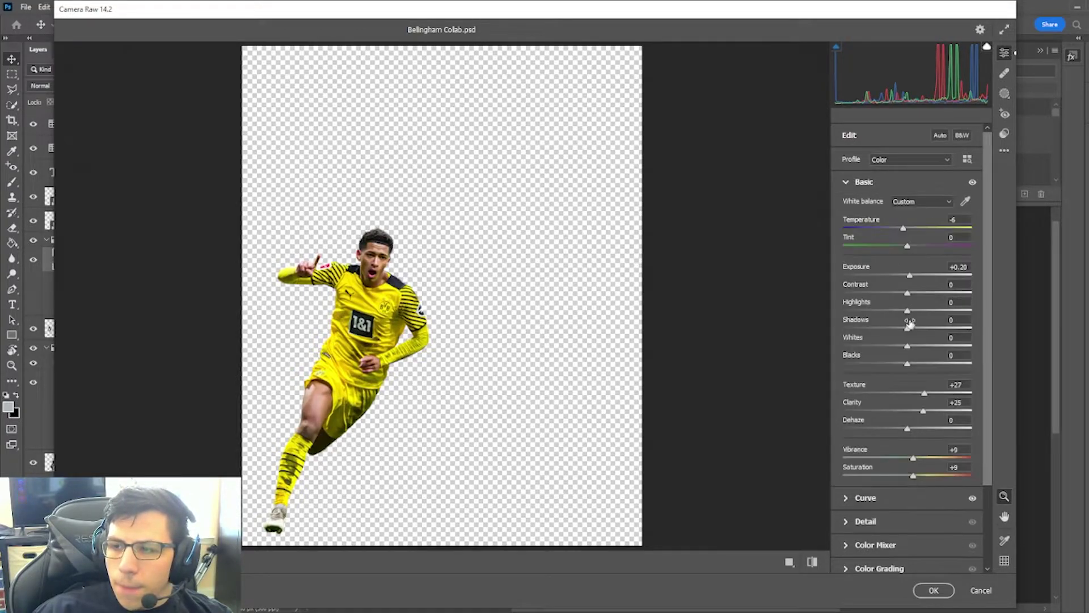
left_click_drag(911, 310, 903, 368)
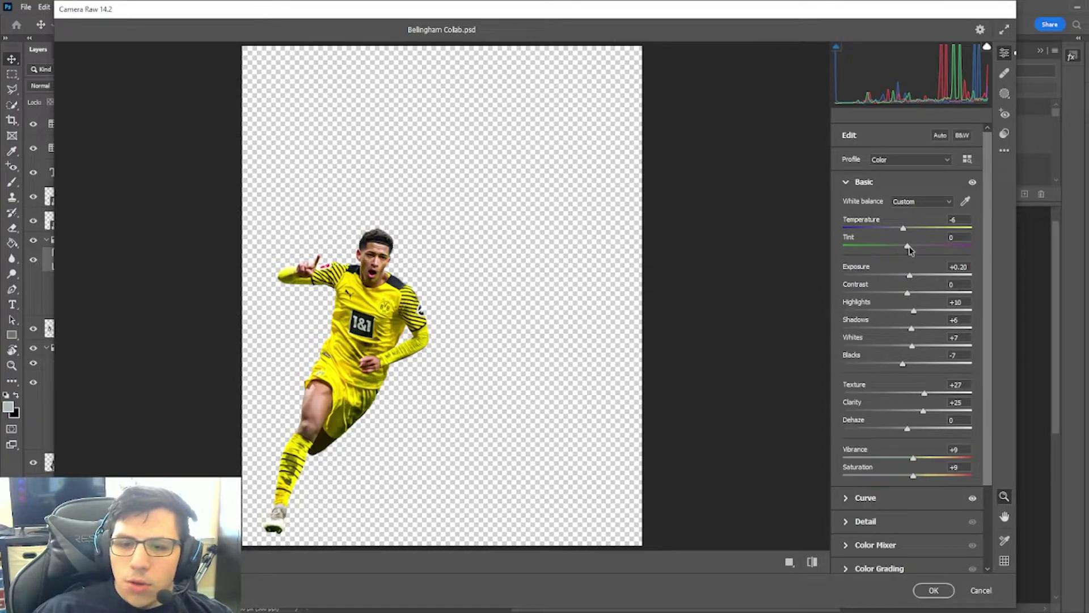
left_click_drag(909, 250, 806, 238)
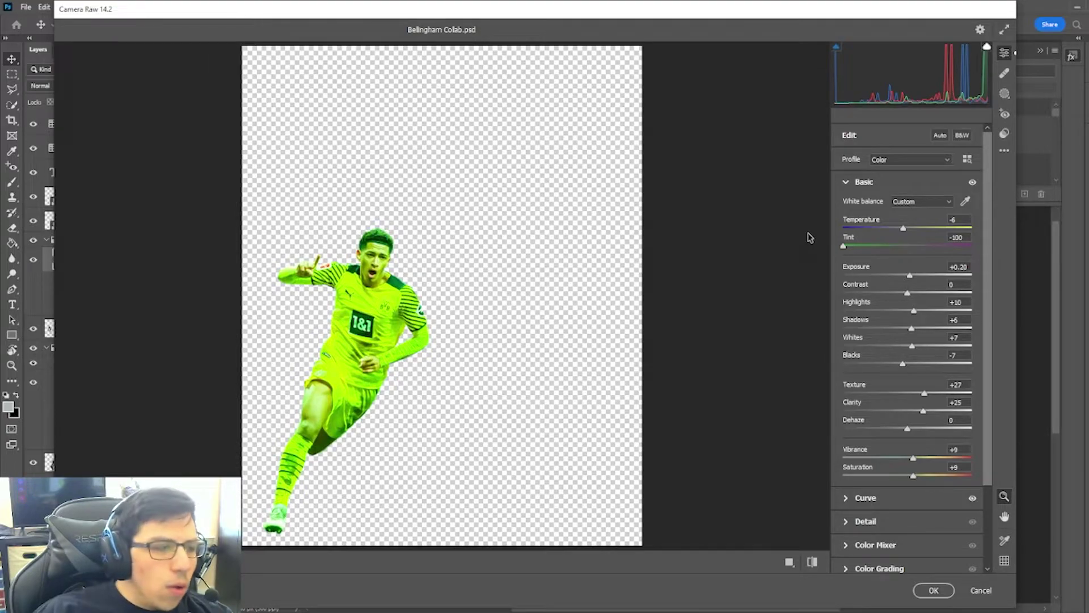
left_click_drag(844, 245, 908, 248)
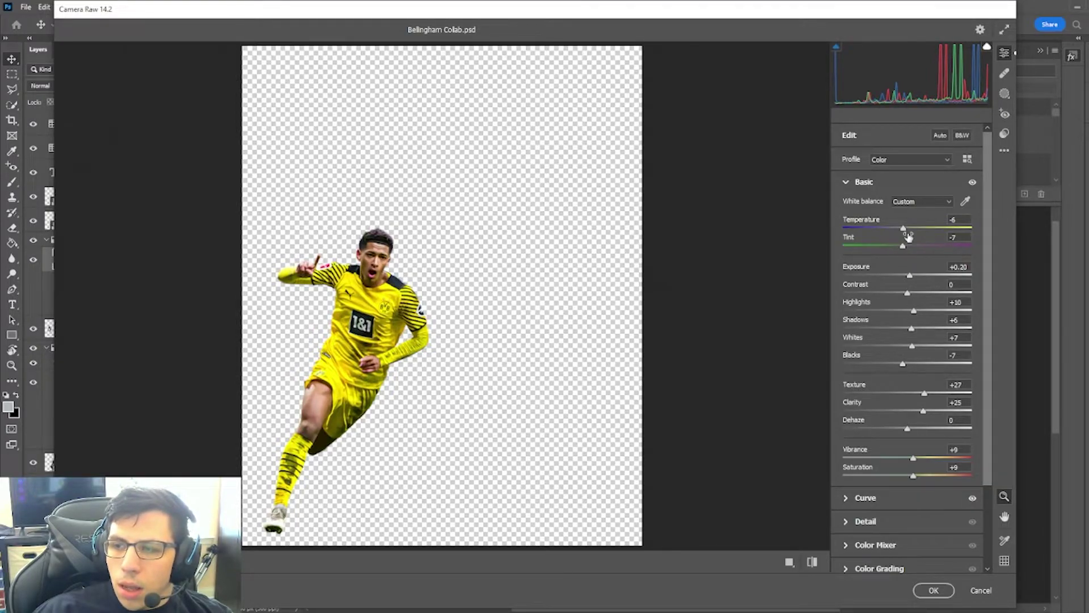
Step: Set Temperature to -4, try Dehaze at both extremes and settle it at +5
left_click_drag(909, 430, 977, 435)
key("backslash")
key("backslash")
key("backslash")
key("backslash")
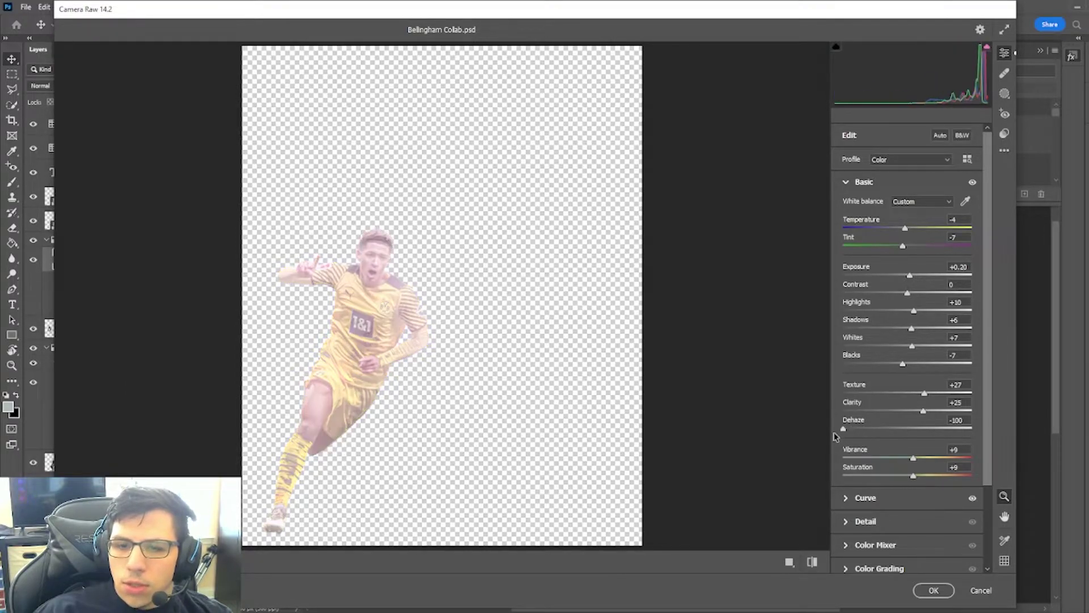
left_click_drag(1044, 446, 675, 451)
key("backslash")
key("backslash")
key("backslash")
key("backslash")
key("backslash")
key("backslash")
left_click_drag(857, 436, 911, 430)
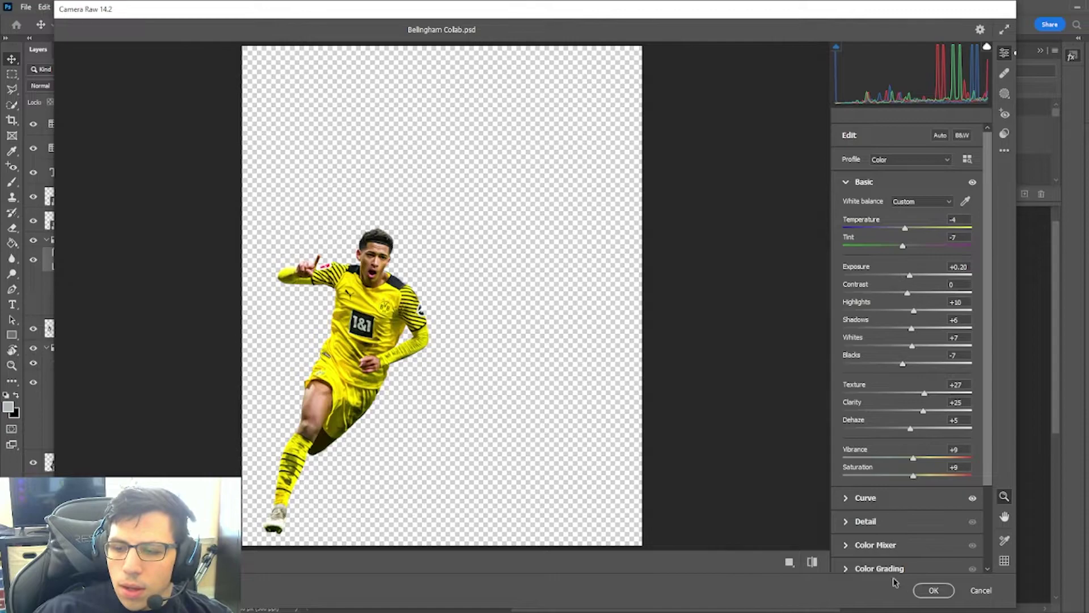
Step: In the Detail adjustments, try Sharpening at 150 and settle it at 70, test Noise Reduction at 100 and return it to 0, and set Color Noise Reduction to 100
left_click(862, 521)
left_click_drag(861, 259, 1074, 288)
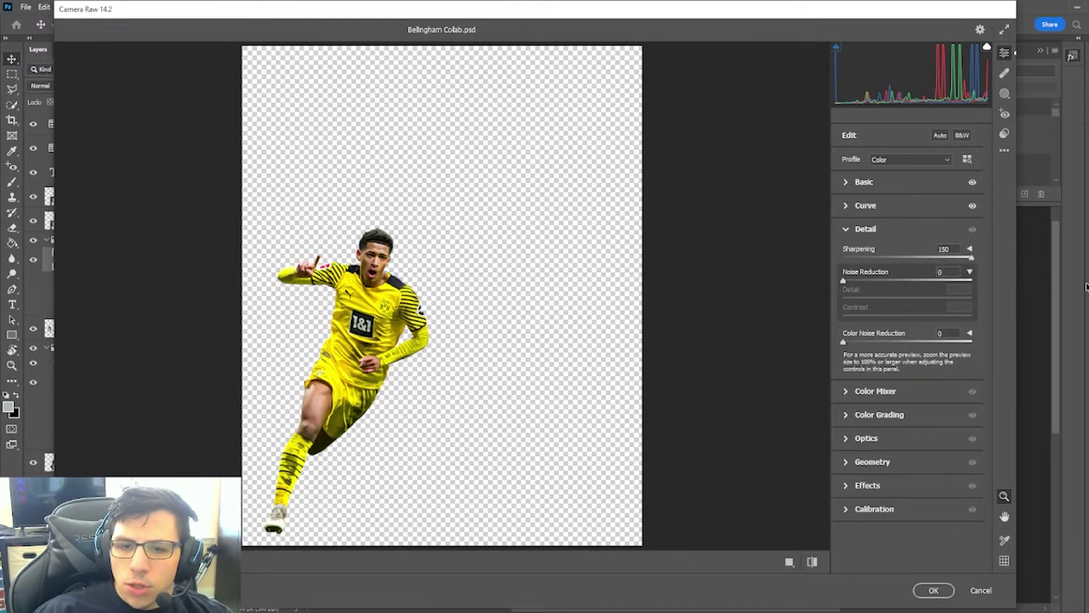
left_click_drag(902, 270, 1061, 298)
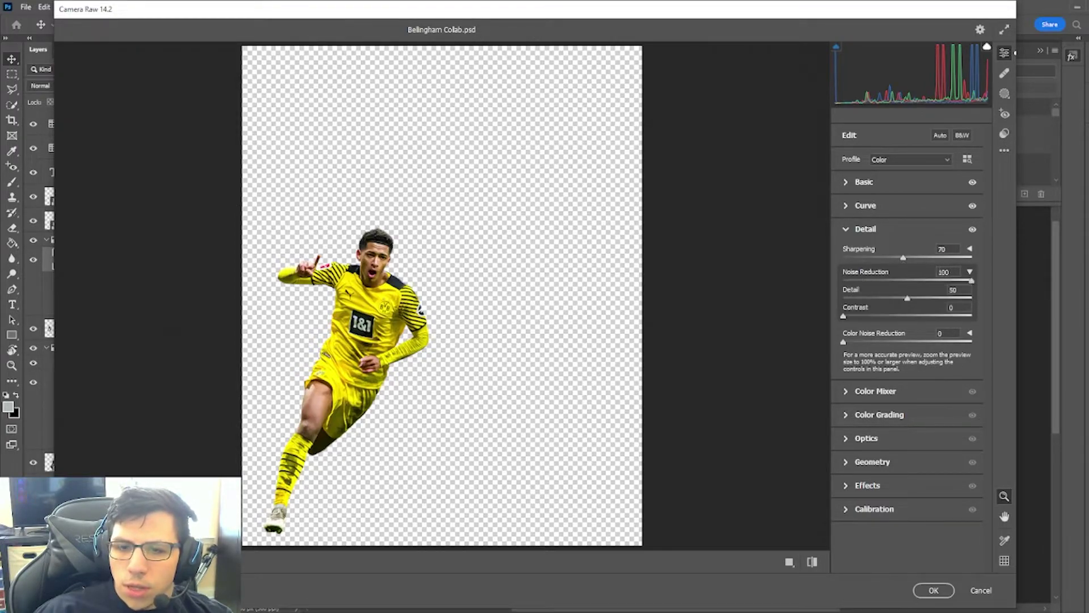
left_click_drag(971, 280, 836, 327)
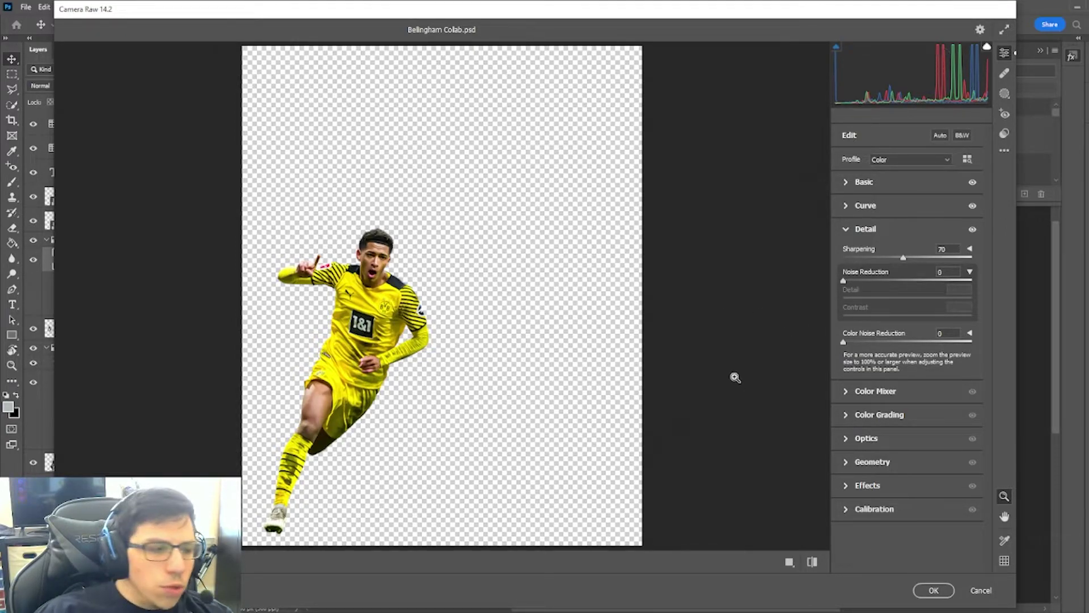
left_click_drag(874, 342, 860, 342)
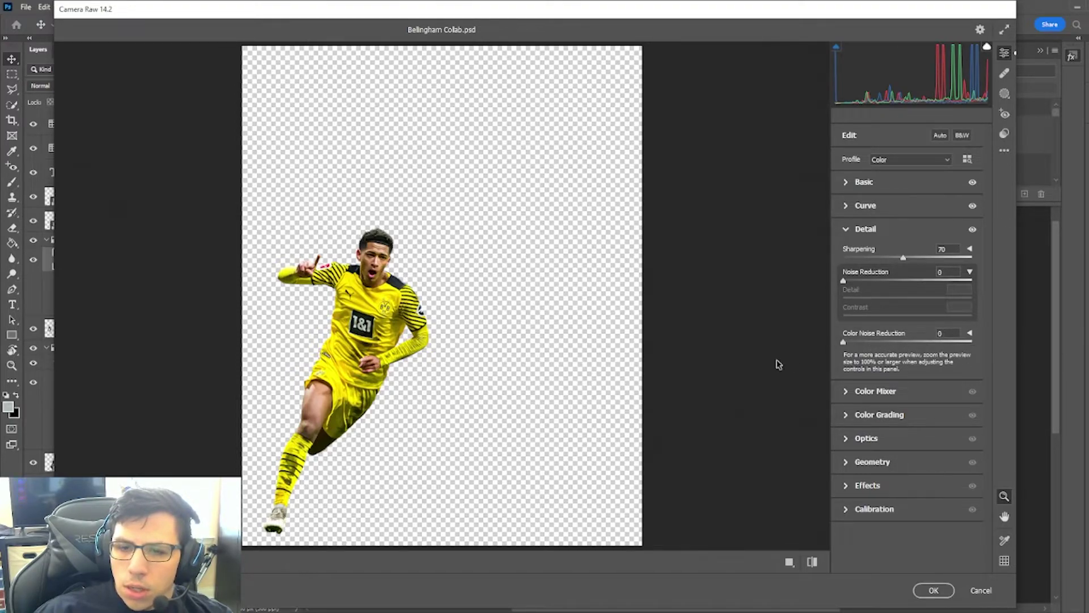
key("ctrl+z")
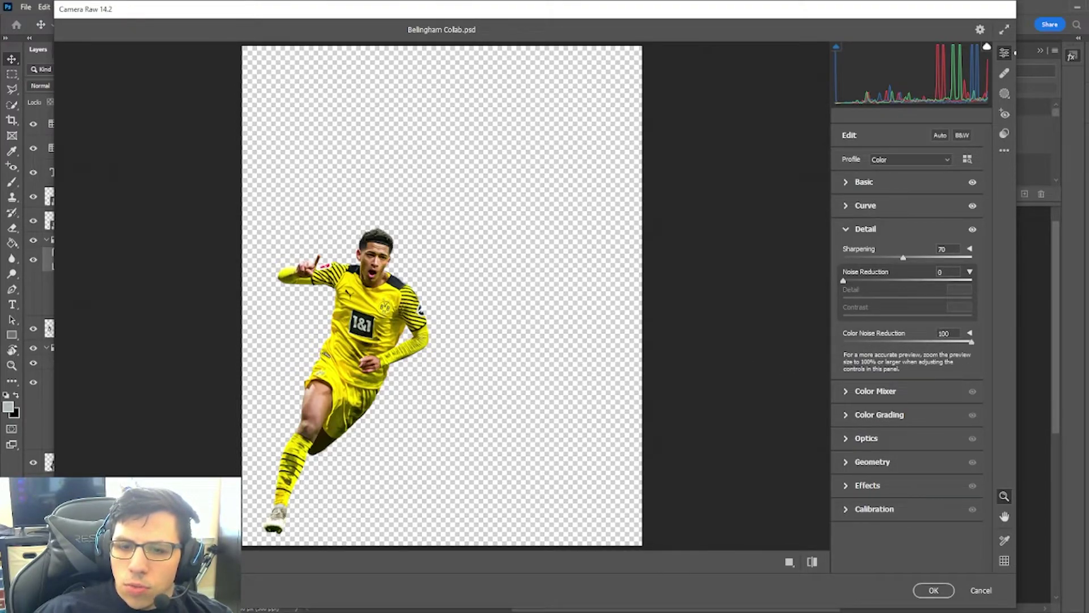
Step: Compare the cutout before and after the edits side by side with the adjustments switched off and on, and apply the Camera Raw Filter
key("q")
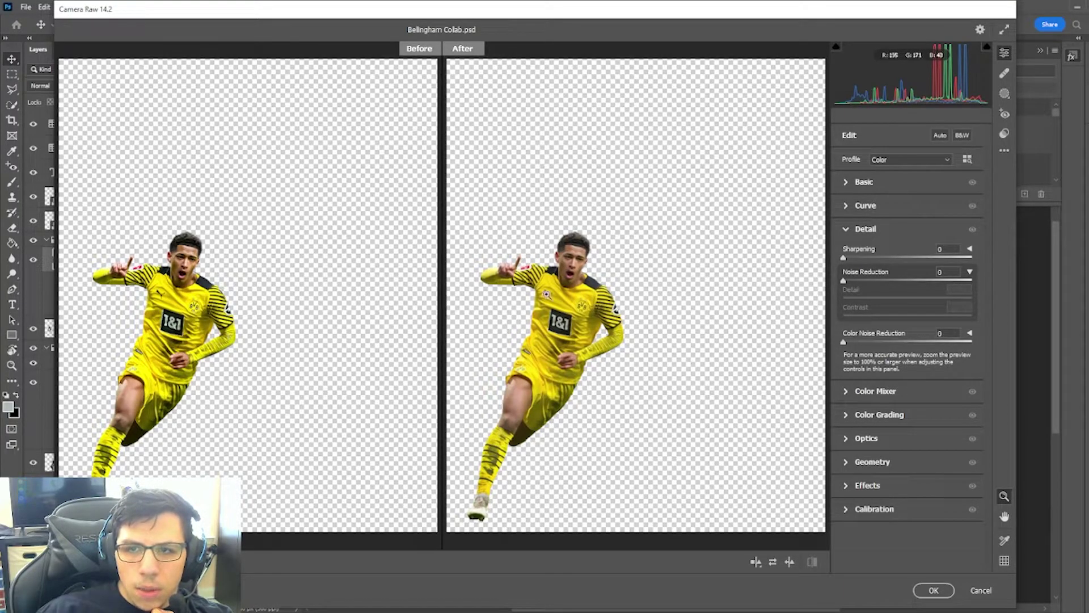
left_click(774, 562)
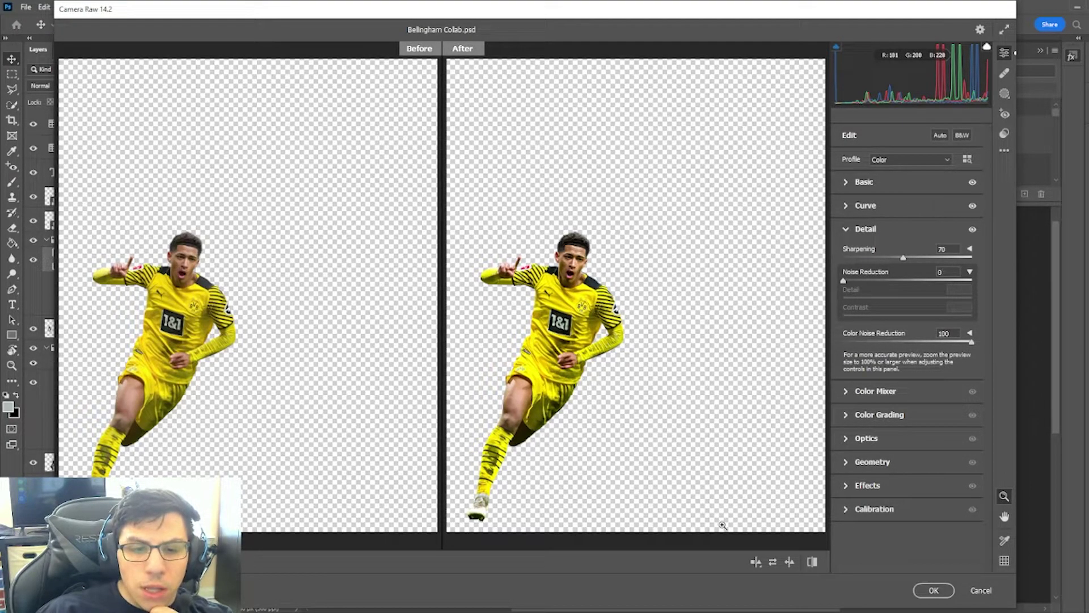
left_click(935, 593)
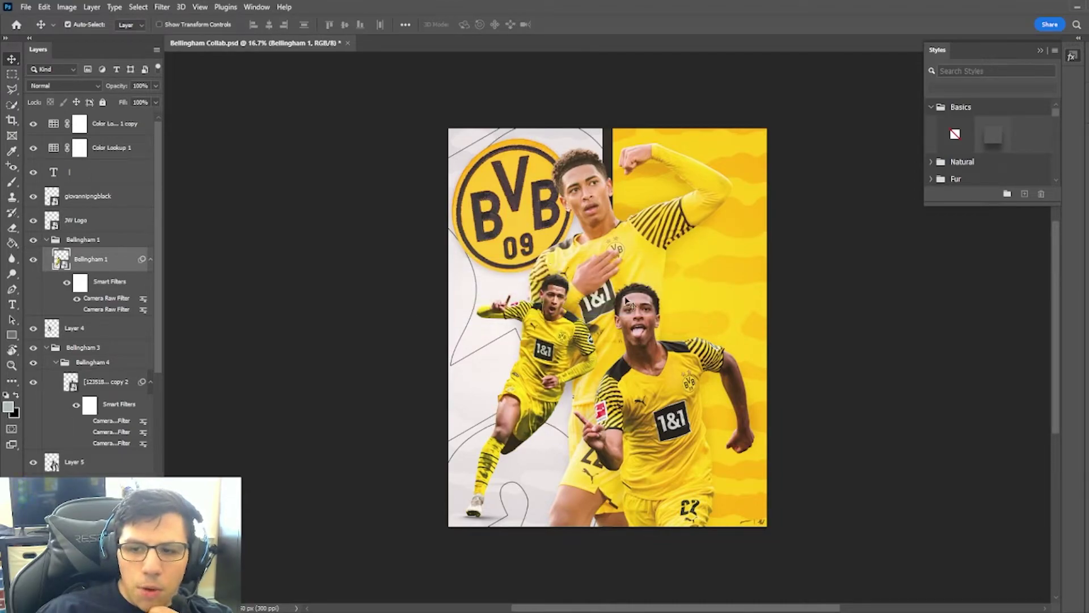
Step: Reapply the last Camera Raw Filter to the copy 2 player layer inside the Bellingham 4 group
left_click(95, 383)
left_click(165, 7)
left_click(173, 17)
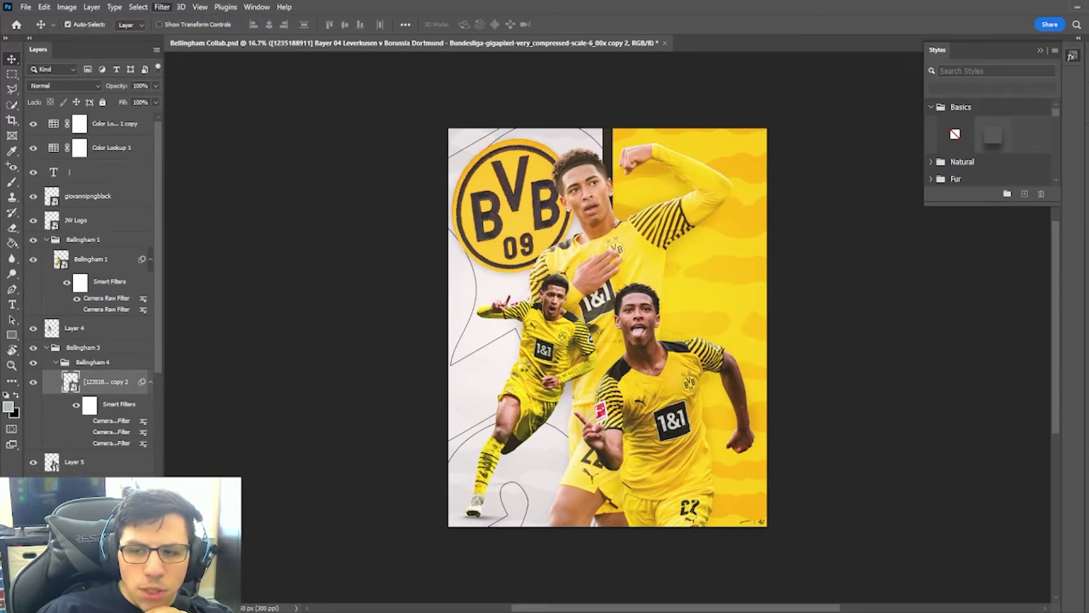
left_click(646, 369)
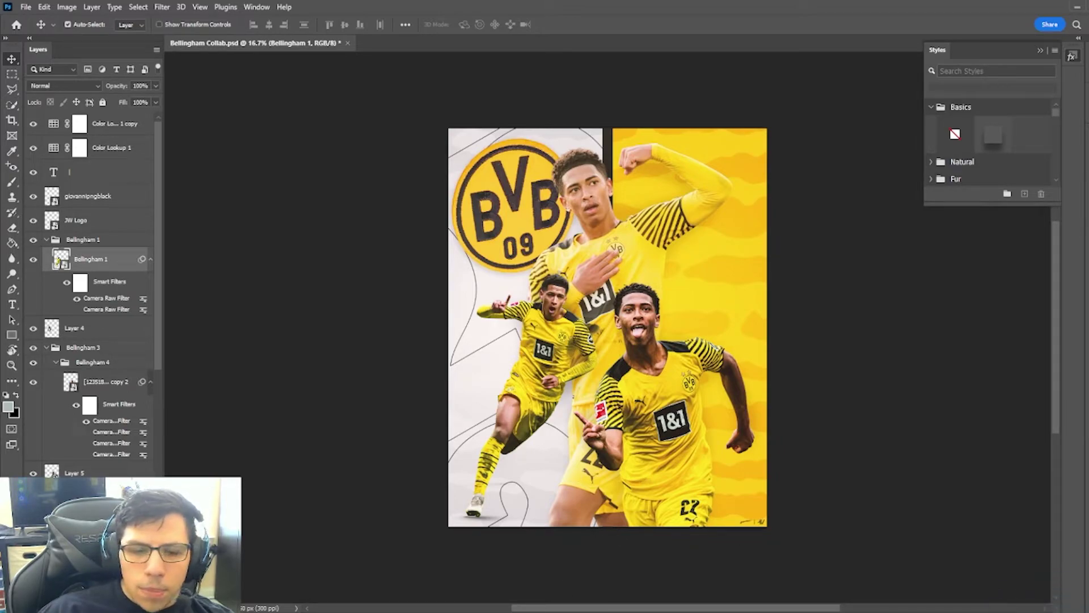
scroll(91, 284, "down", 5)
left_click_drag(92, 394, 107, 137)
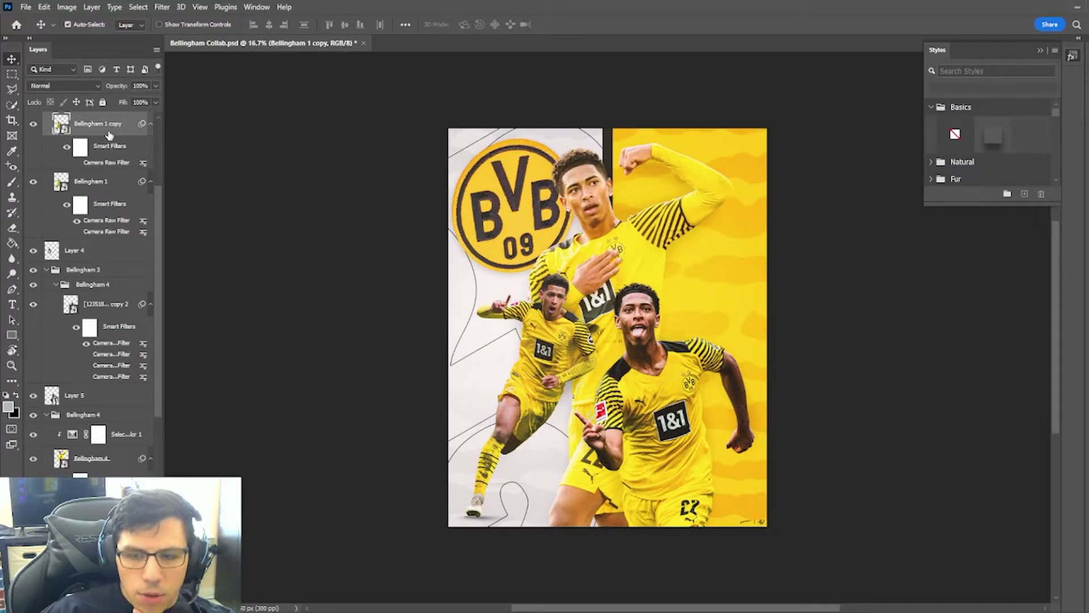
key("ctrl+z")
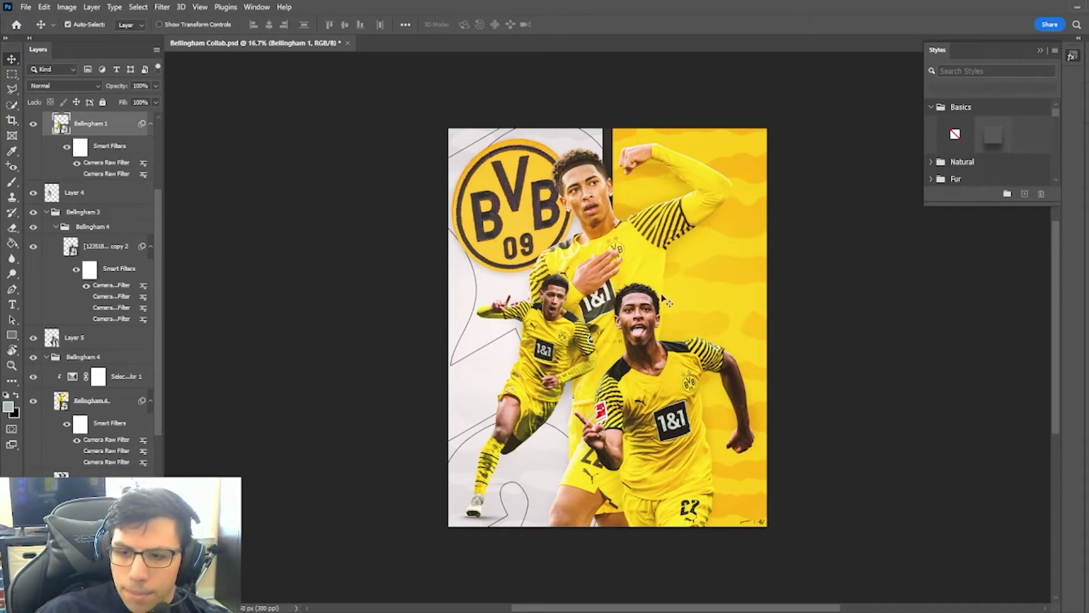
Step: In Kyrie.psdc, compare the larger player cutout with and without its Camera Raw Filter and leave the filter on
left_click(89, 288)
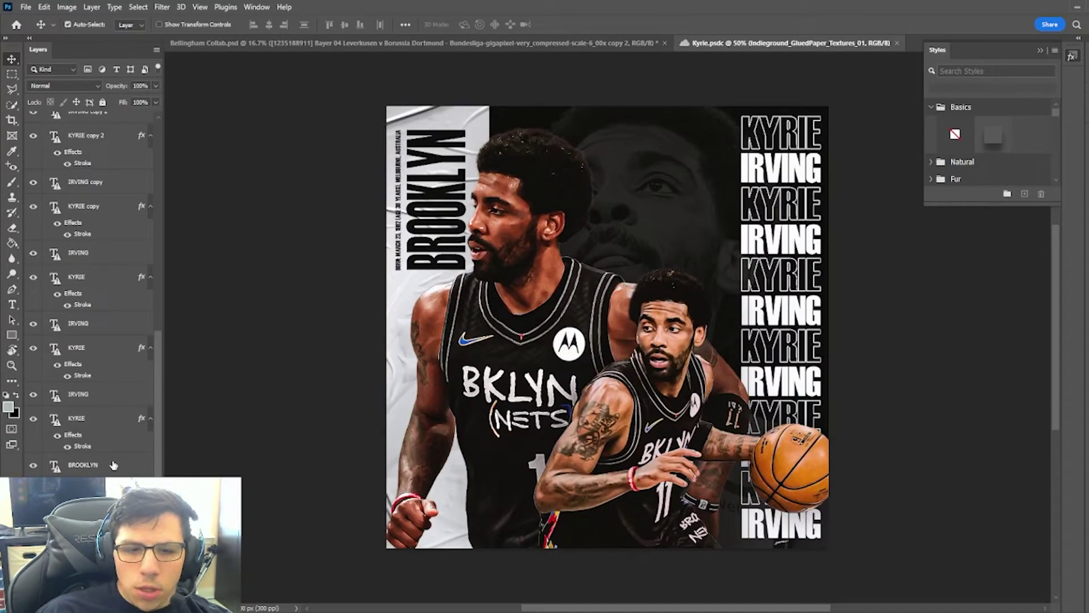
scroll(128, 457, "up", 3)
scroll(127, 457, "up", 5)
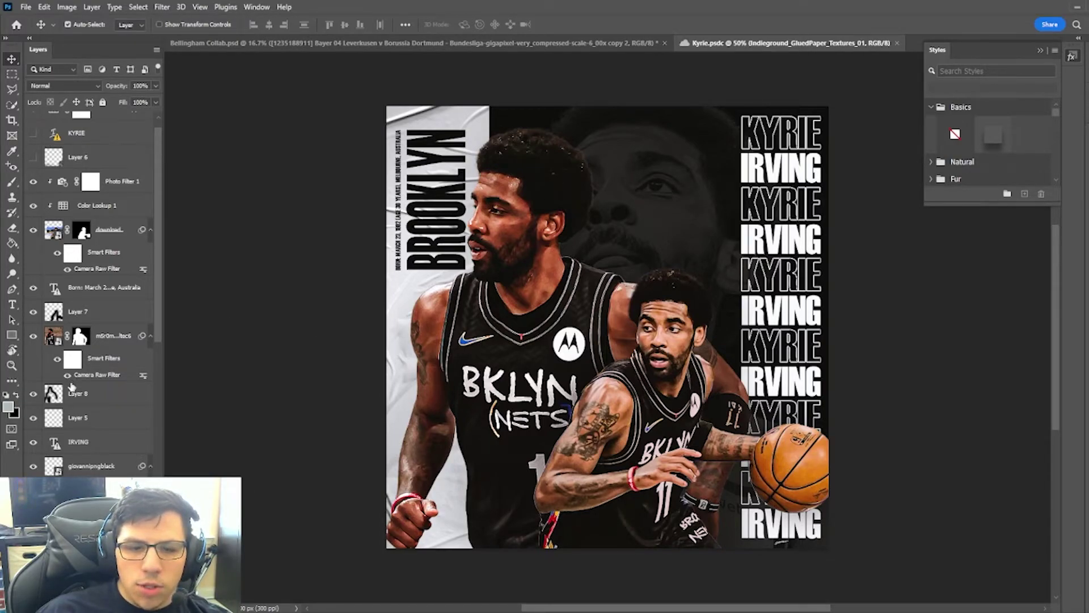
left_click(69, 377)
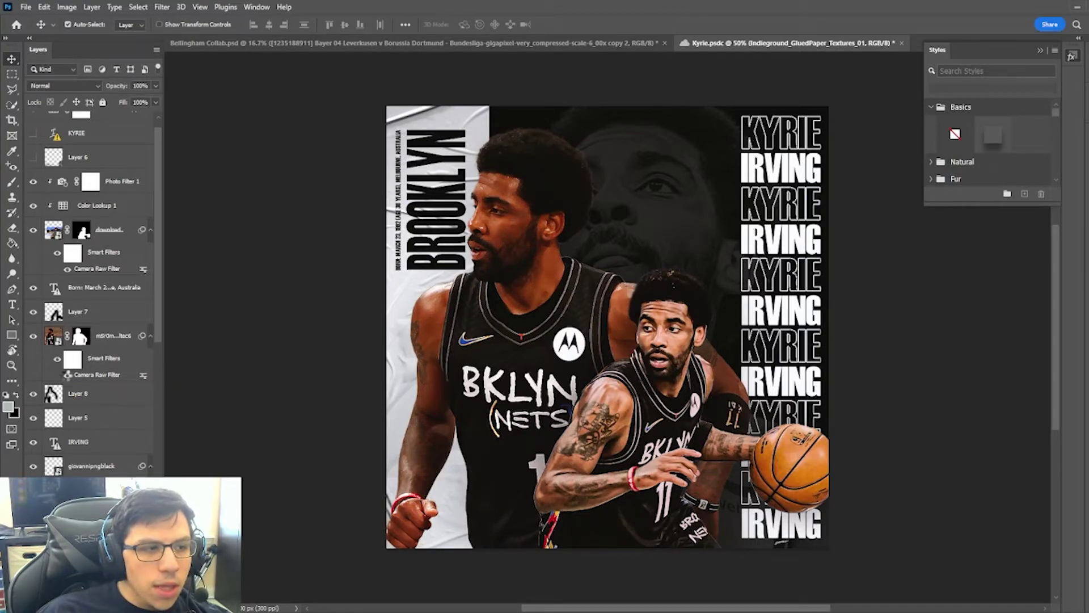
key("ctrl+z")
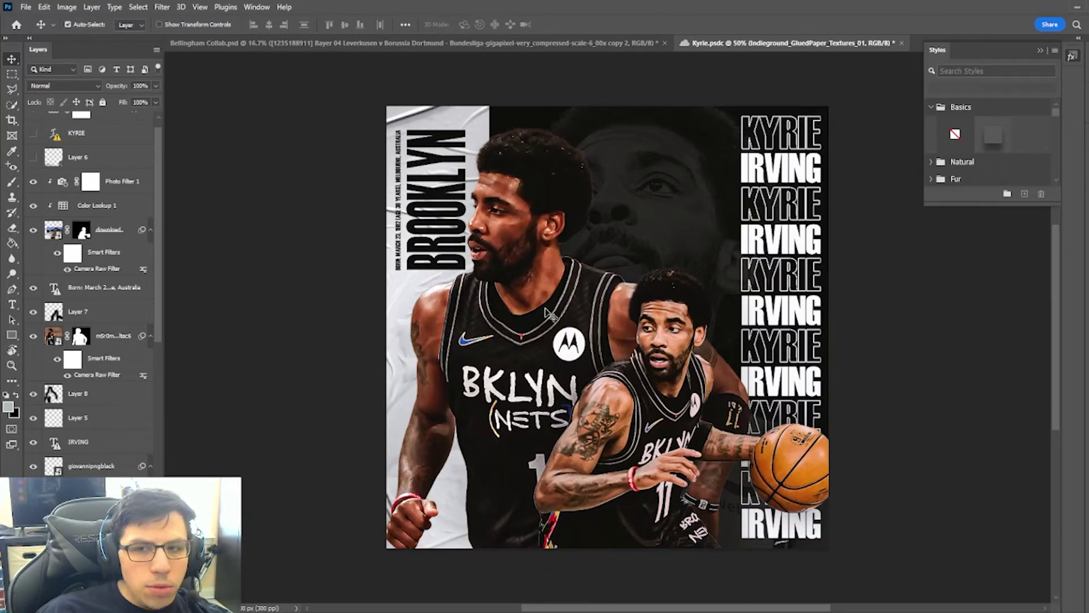
left_click(67, 375)
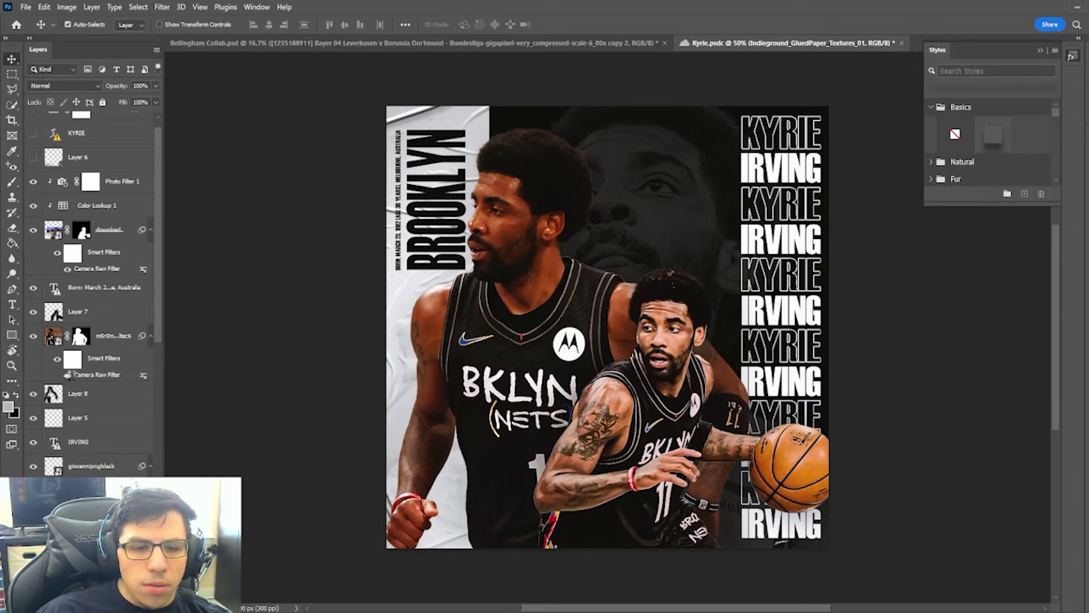
left_click(67, 375)
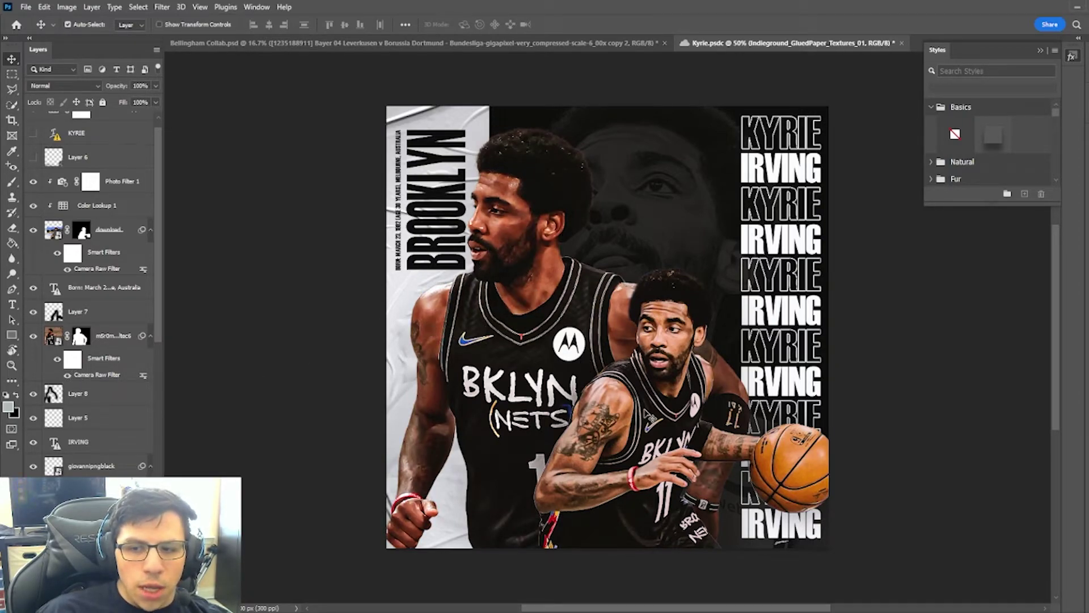
Step: Compare the smaller player with the basketball with and without its Camera Raw Filter, leaving the filter on
scroll(59, 252, "up", 1)
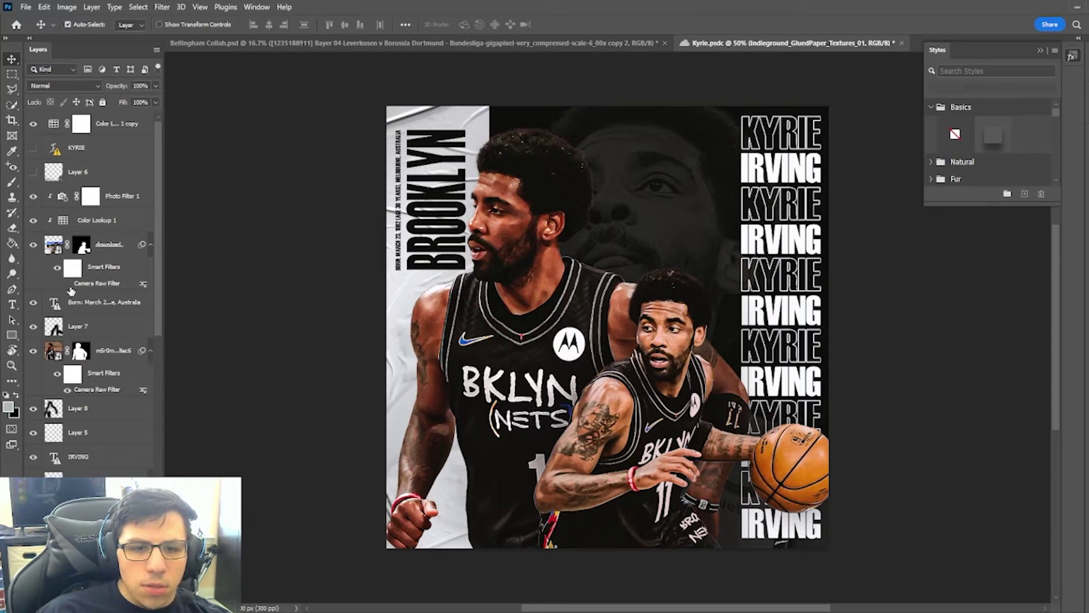
left_click(68, 284)
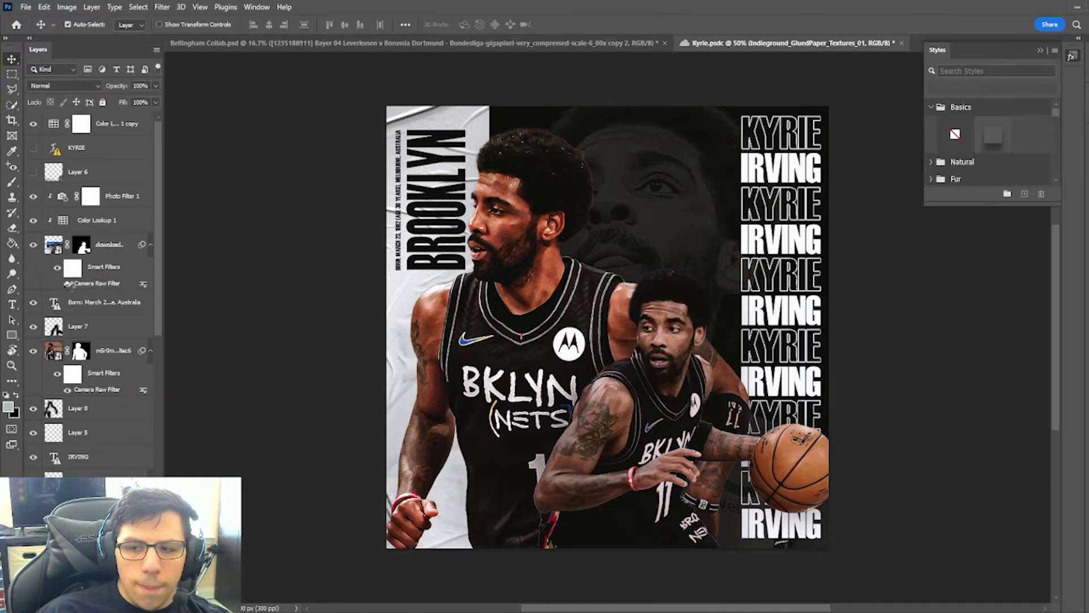
left_click(68, 283)
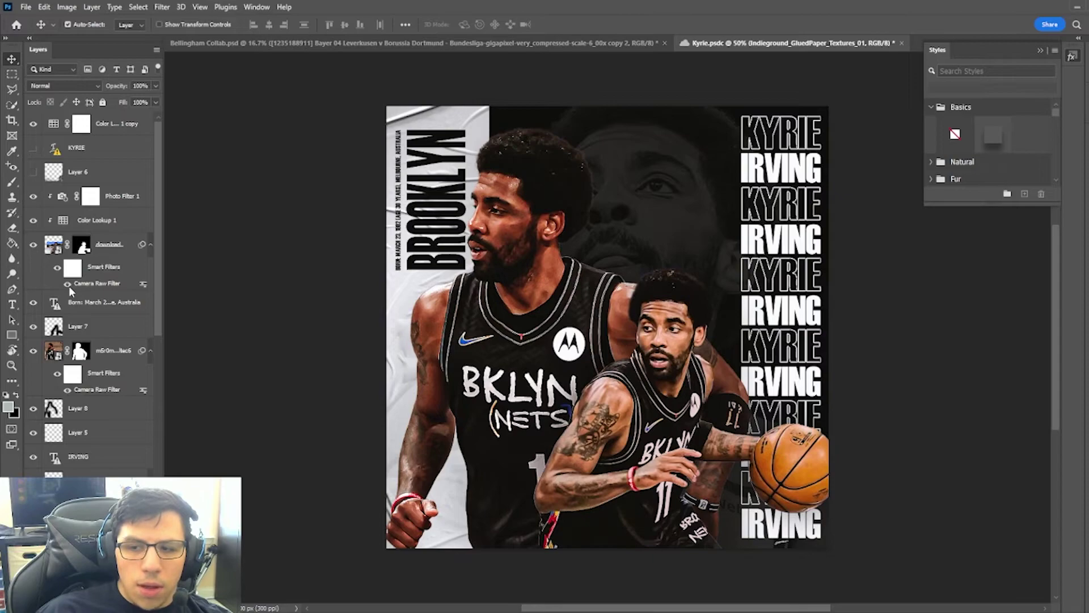
Step: Compare the whole Kyrie poster with and without the topmost Color Lookup 1 copy adjustment, leaving it visible
left_click(34, 124)
left_click(34, 124)
left_click(35, 126)
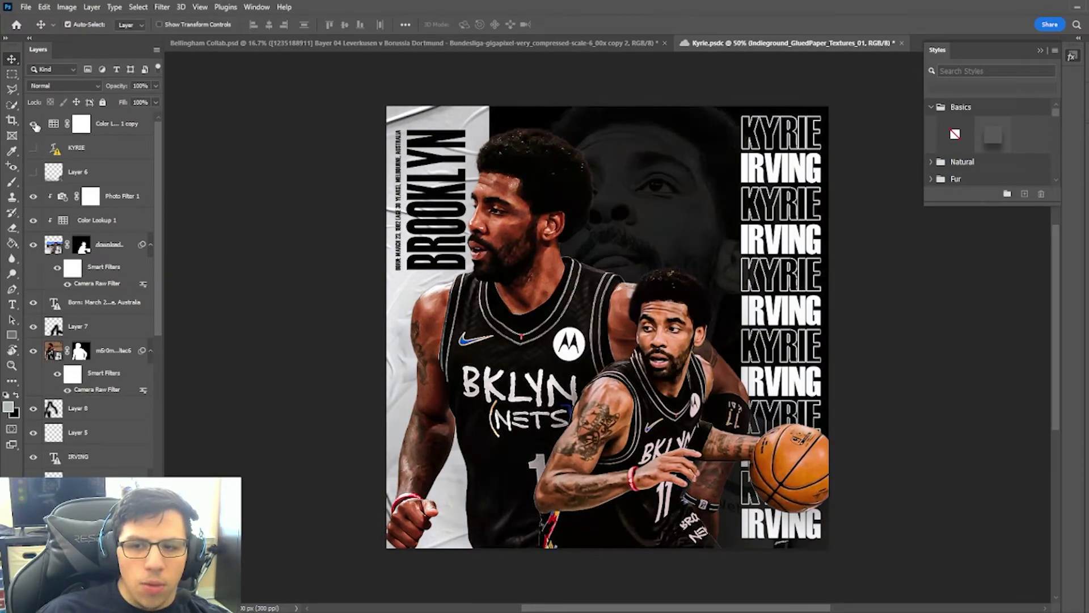
left_click(35, 126)
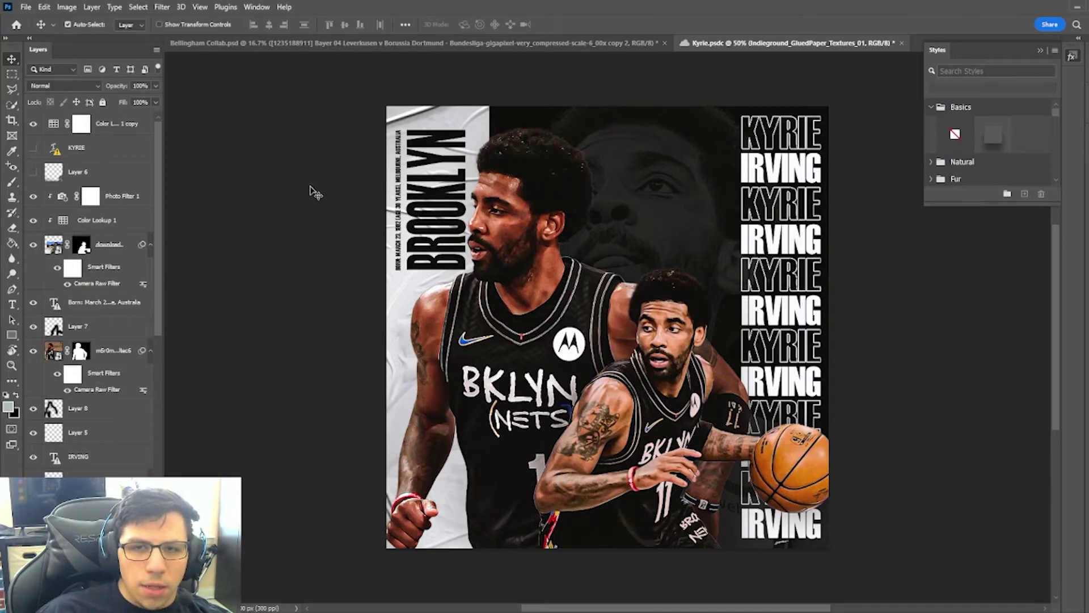
scroll(315, 416, "down", 2)
scroll(312, 344, "up", 3)
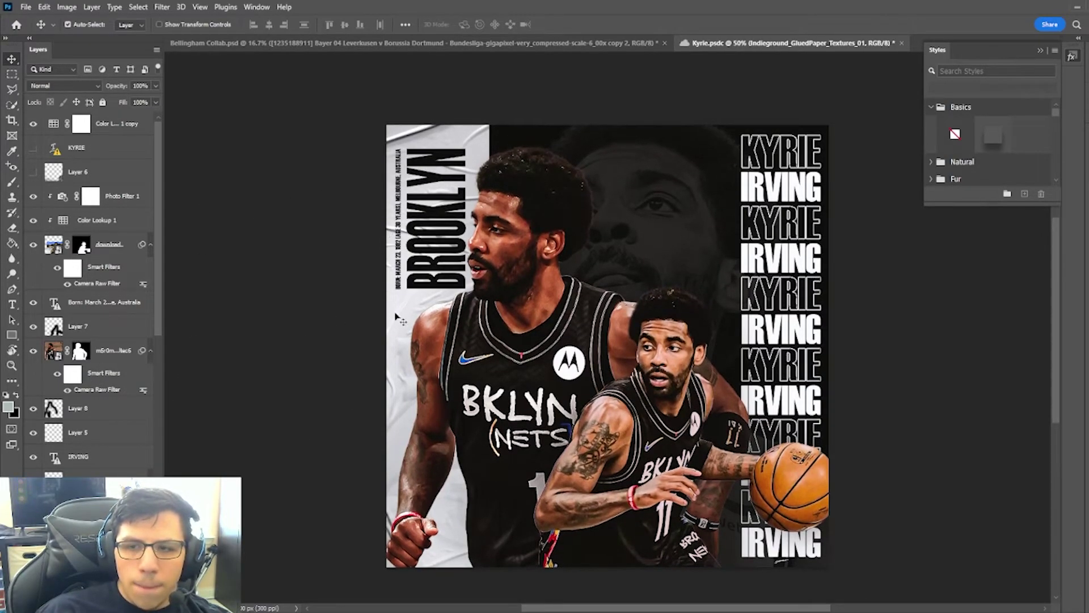